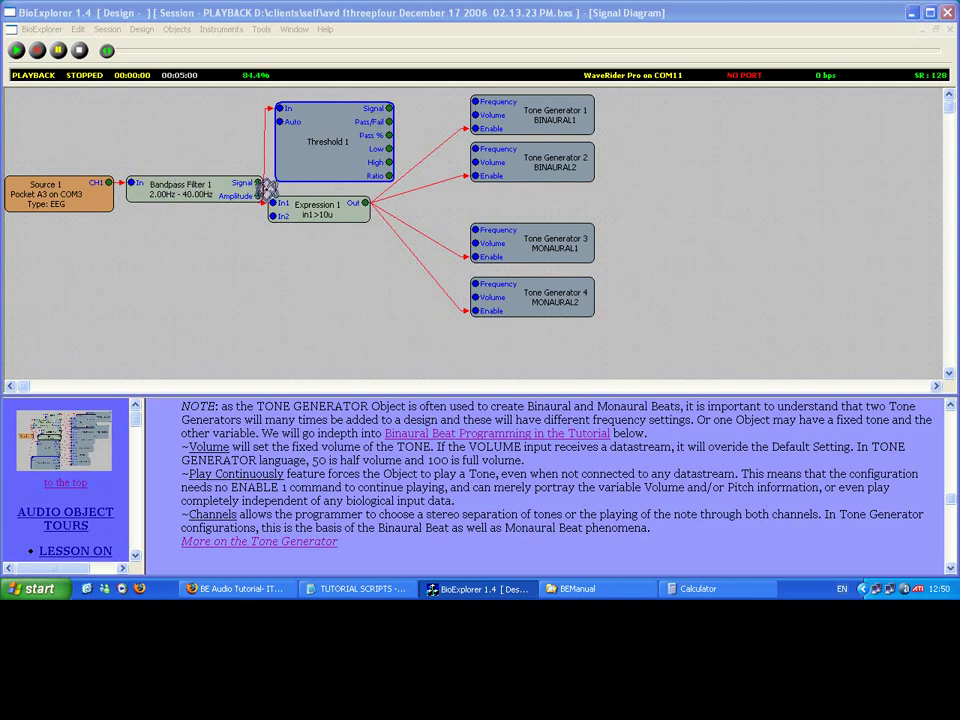
Show the Volumes panel, select then clear Tone Generators 1–4, and open Tone Generator 1's menu.
click(264, 188)
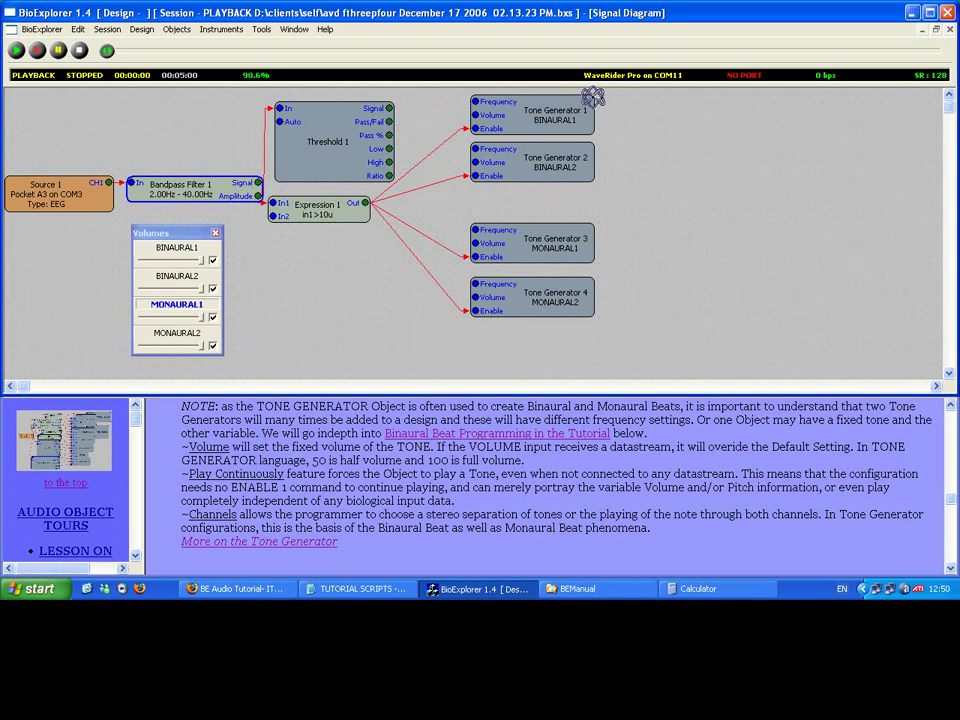
click(531, 131)
shift+click(531, 148)
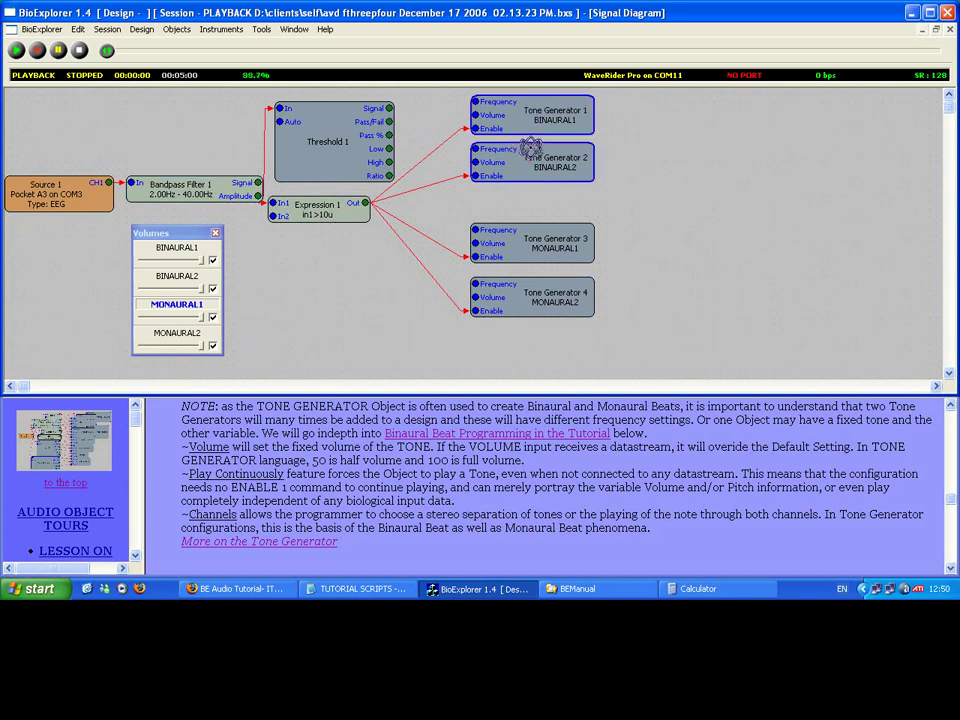
click(572, 241)
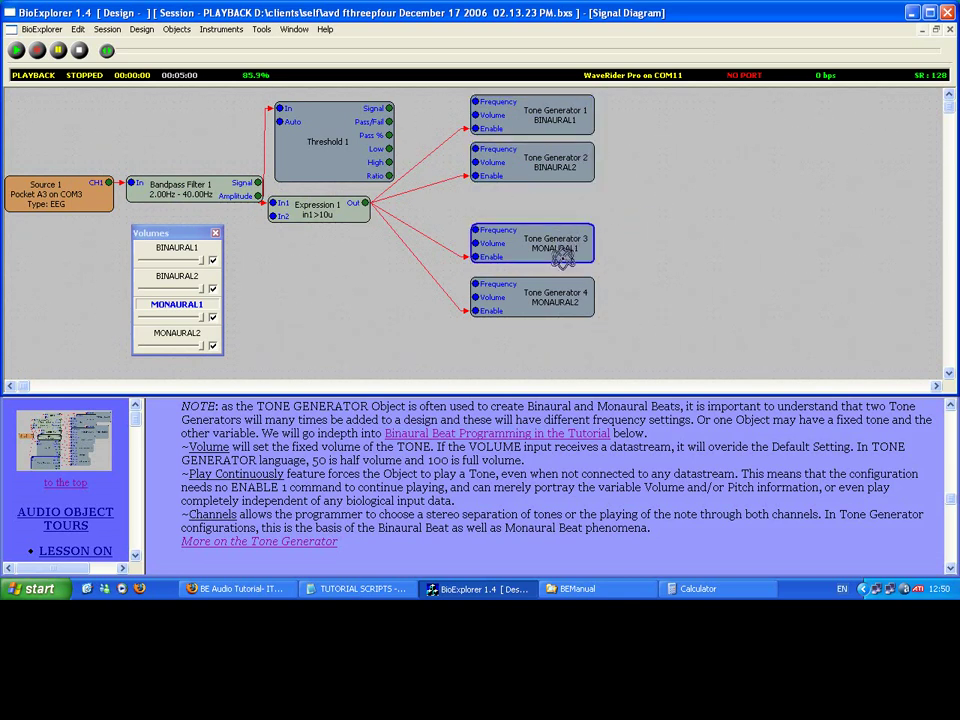
shift+click(547, 297)
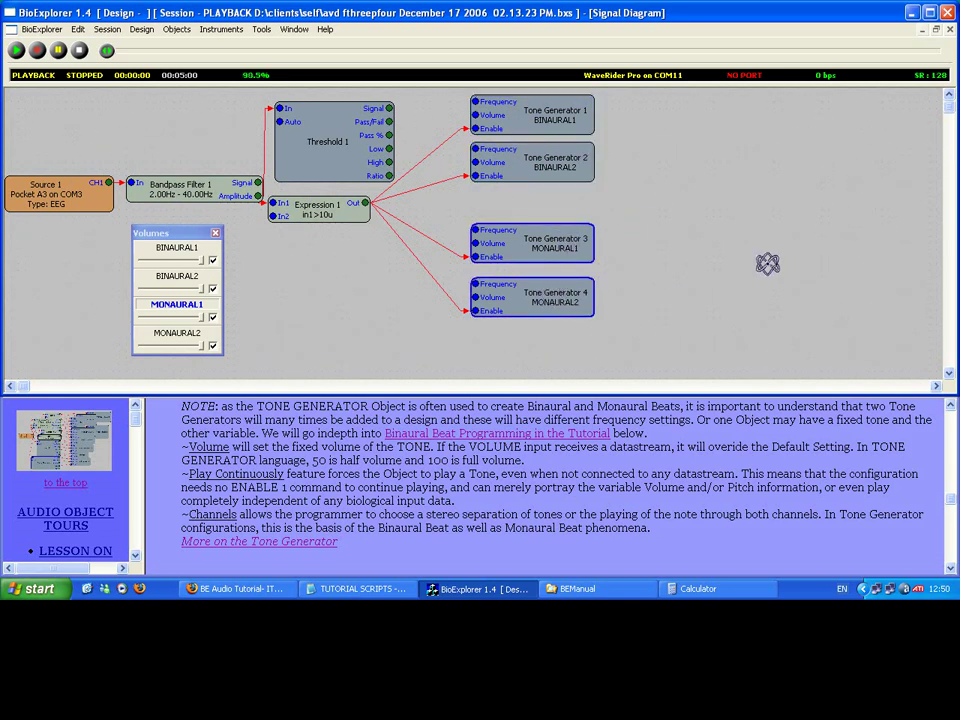
click(766, 259)
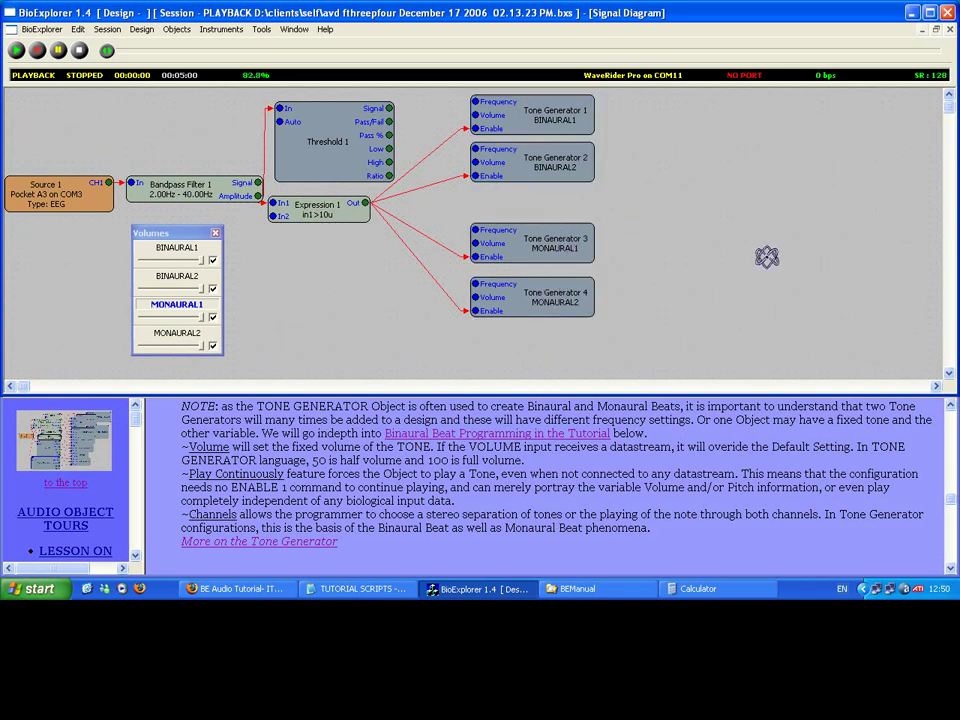
right_click(556, 106)
Review Tone Generator 1 (110.0 Hz, left) and Tone Generator 2 (120.0 Hz, right) properties.
click(566, 119)
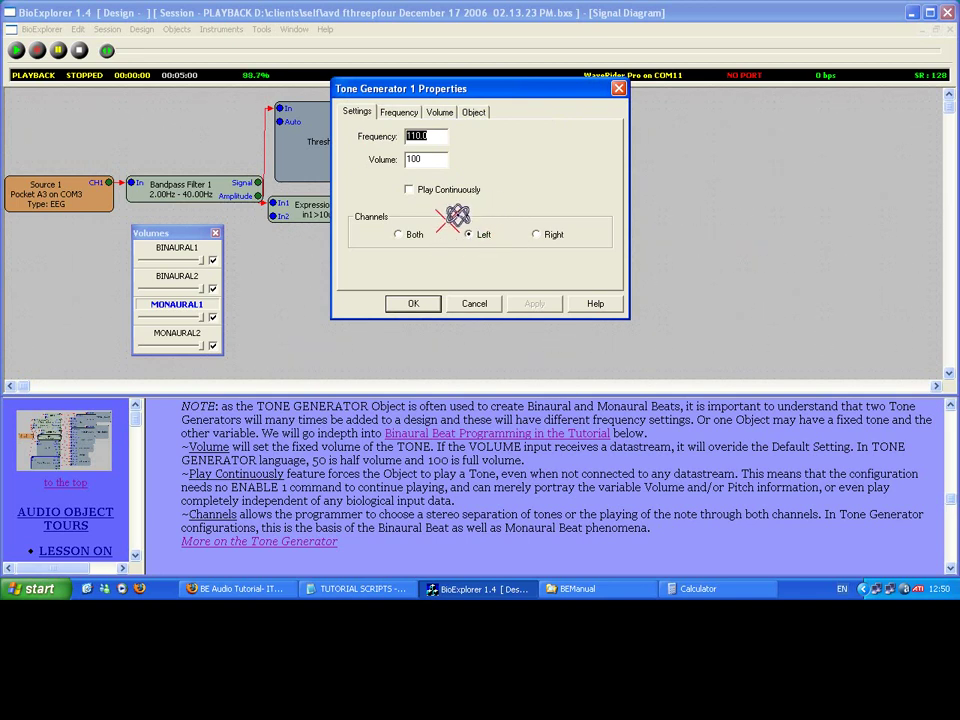
click(414, 303)
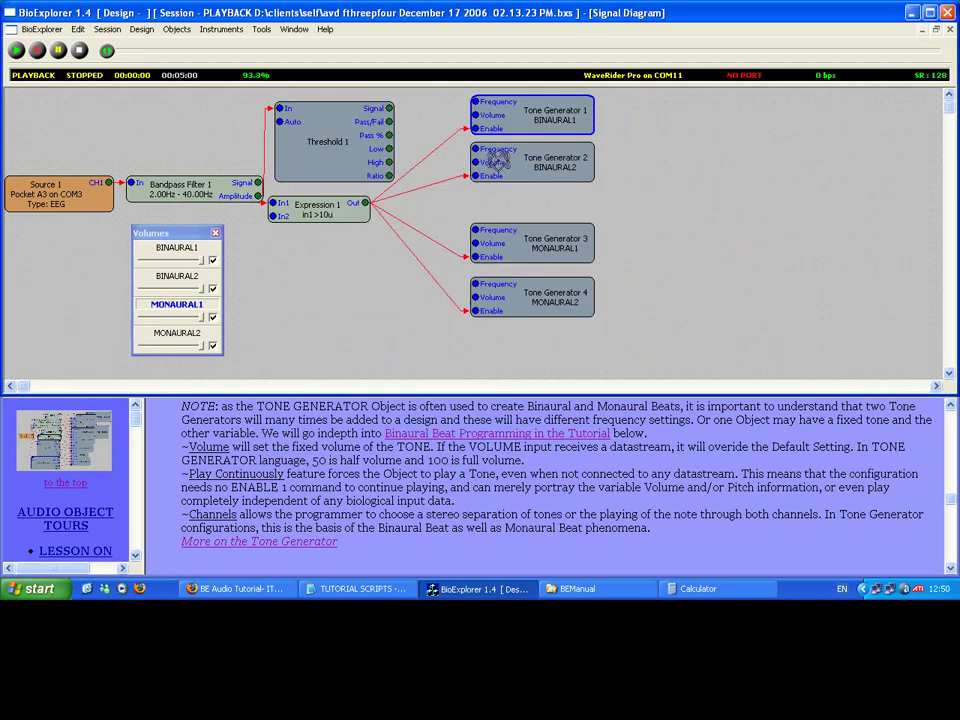
double_click(497, 160)
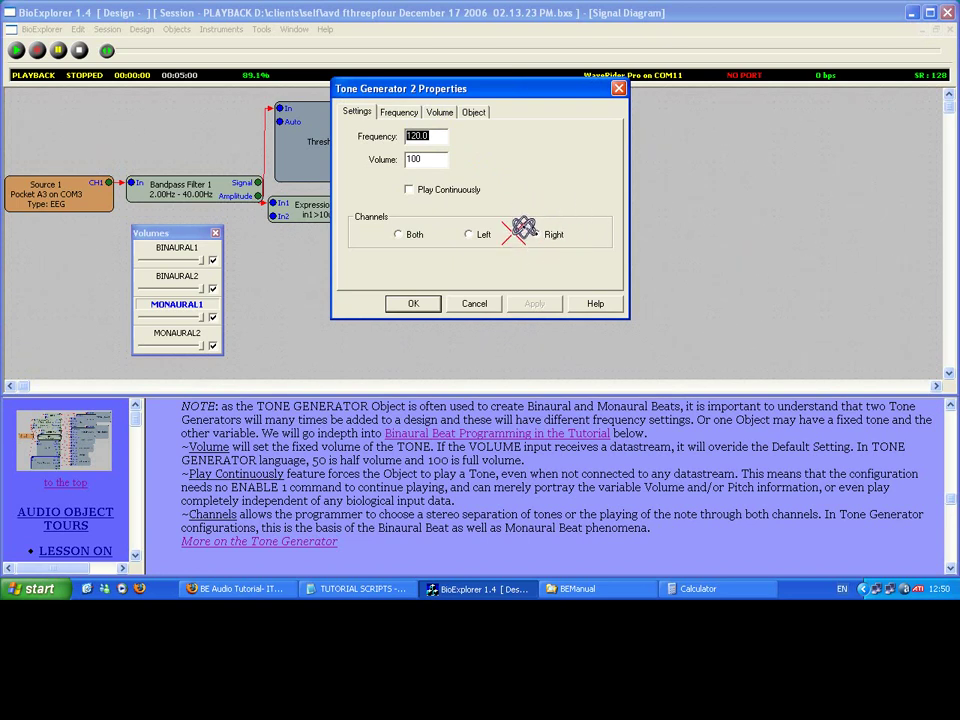
click(417, 300)
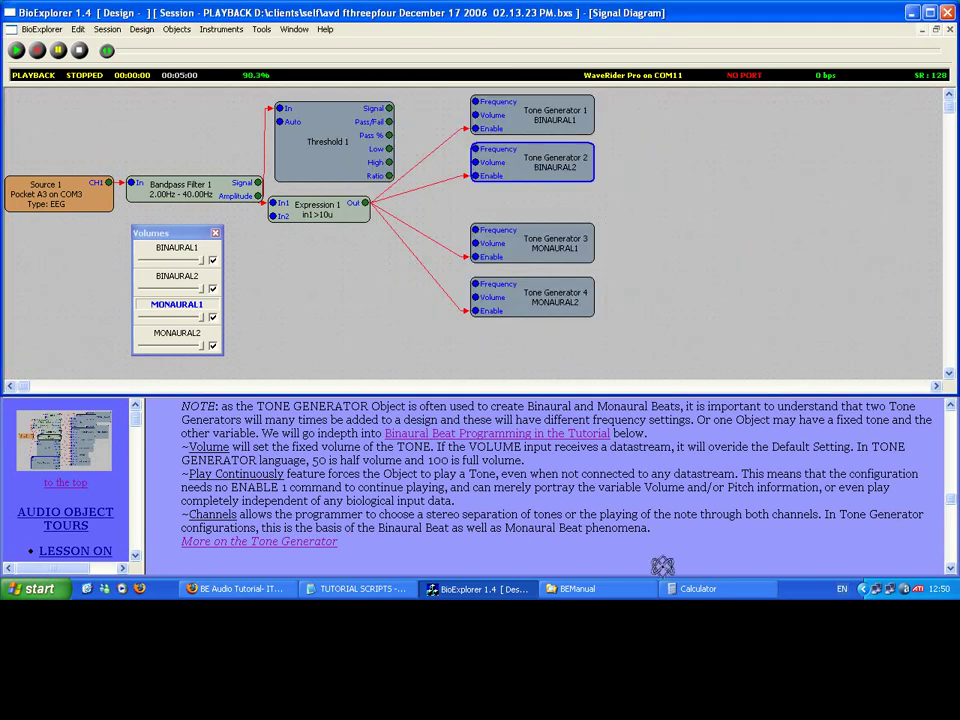
Check the 10 Hz gap in Calculator and set Tone Generator 2's description to '10Hz Difference'.
click(700, 589)
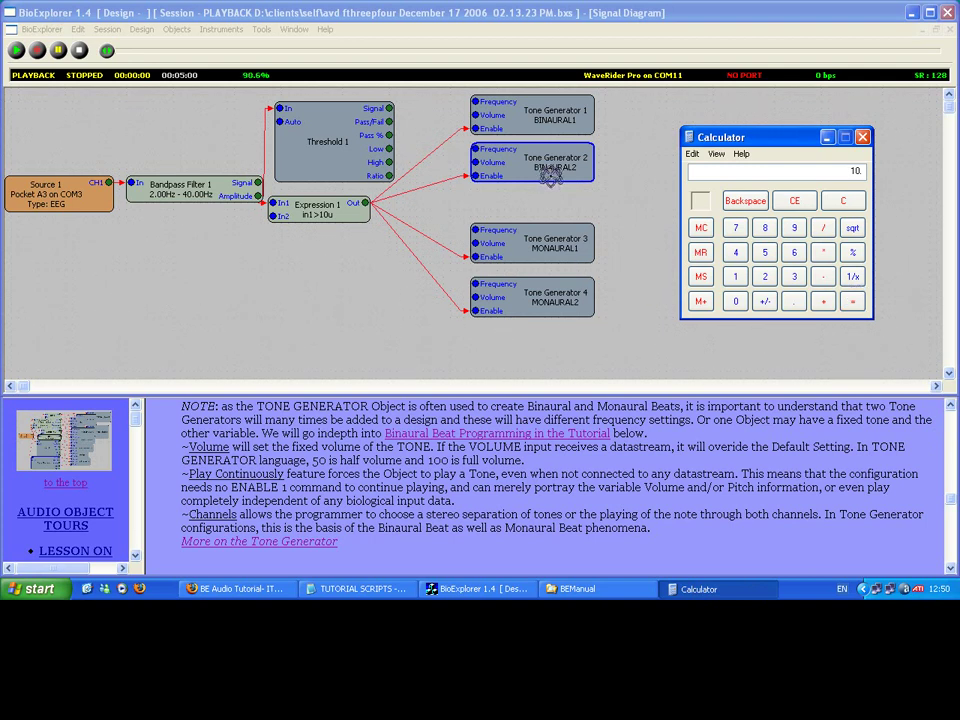
double_click(552, 156)
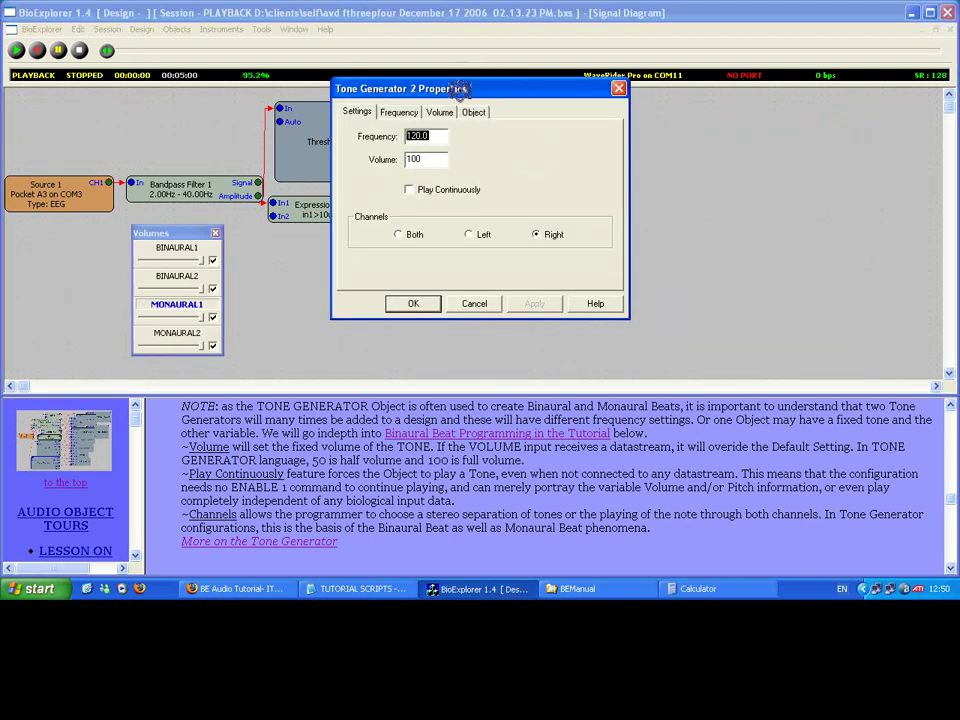
click(476, 111)
click(473, 167)
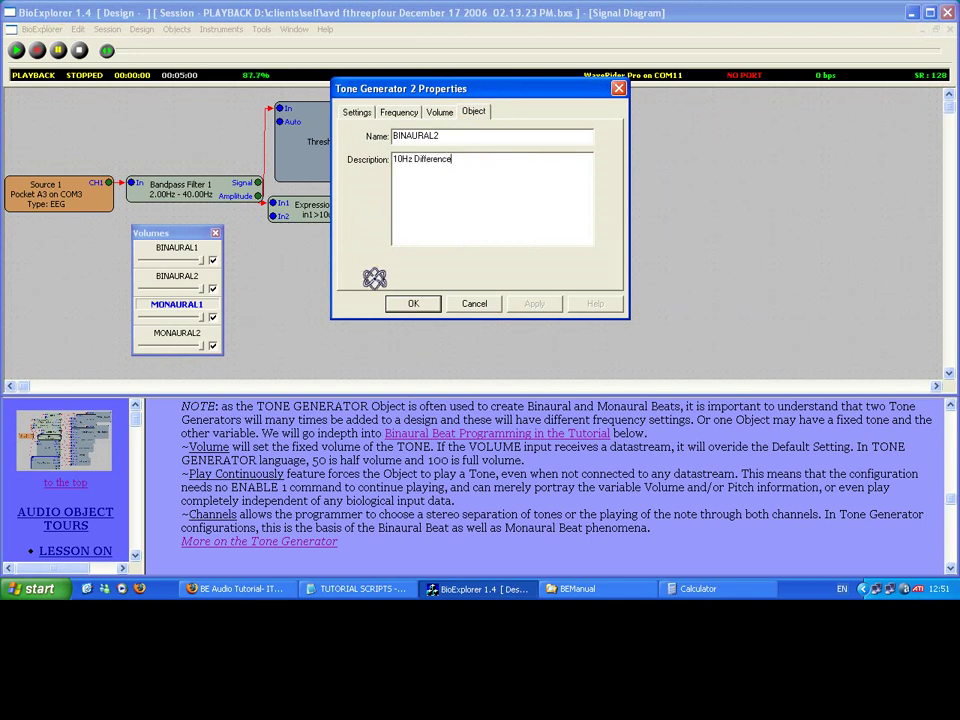
click(410, 302)
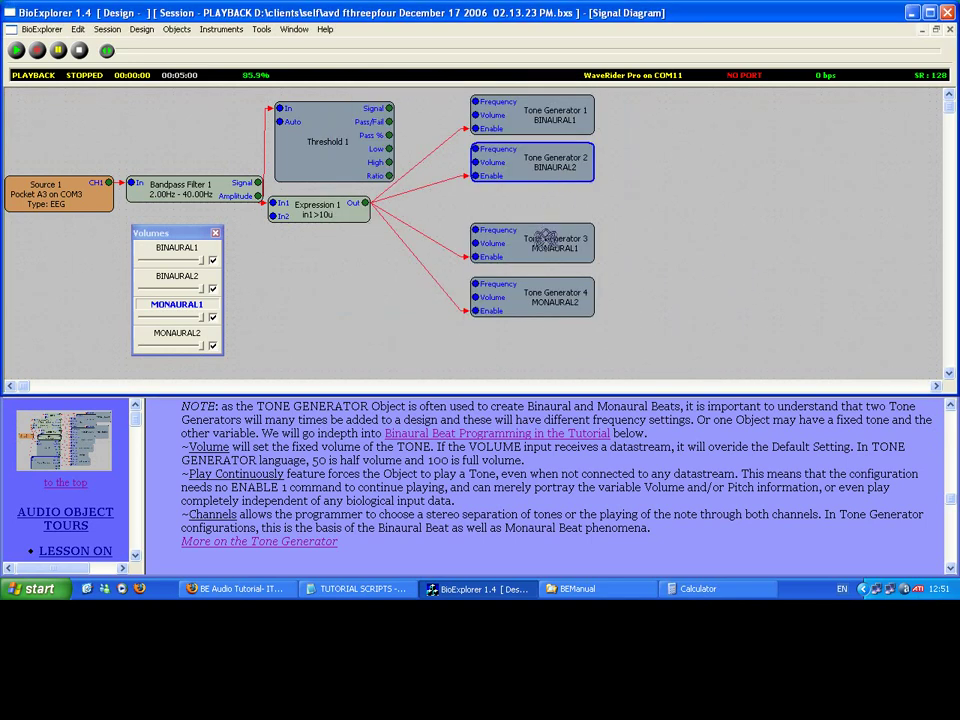
mouse_move(543, 166)
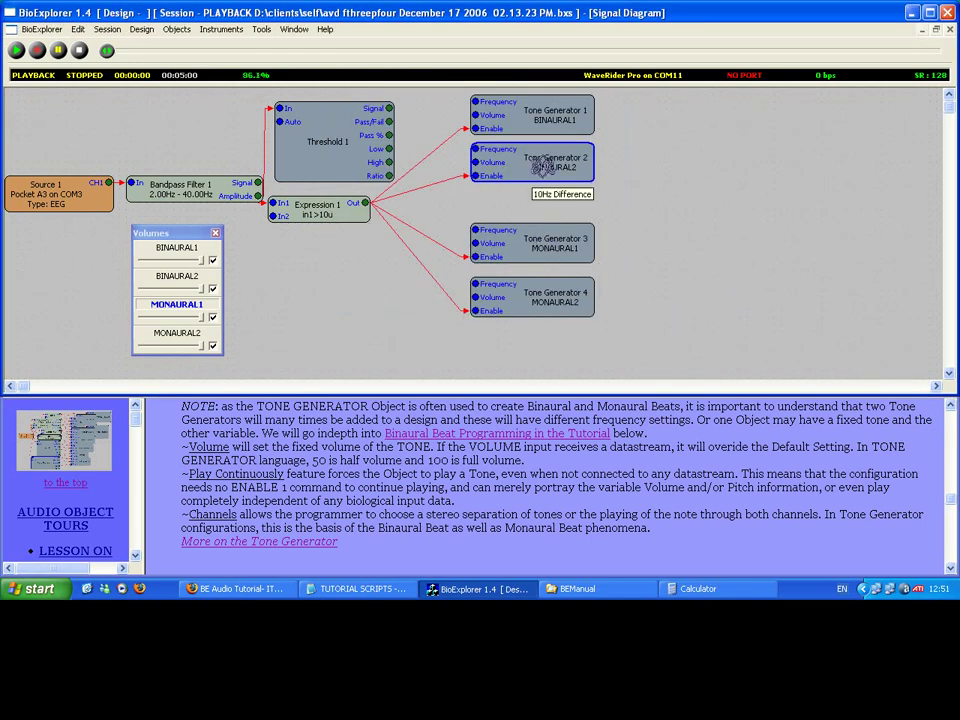
double_click(517, 243)
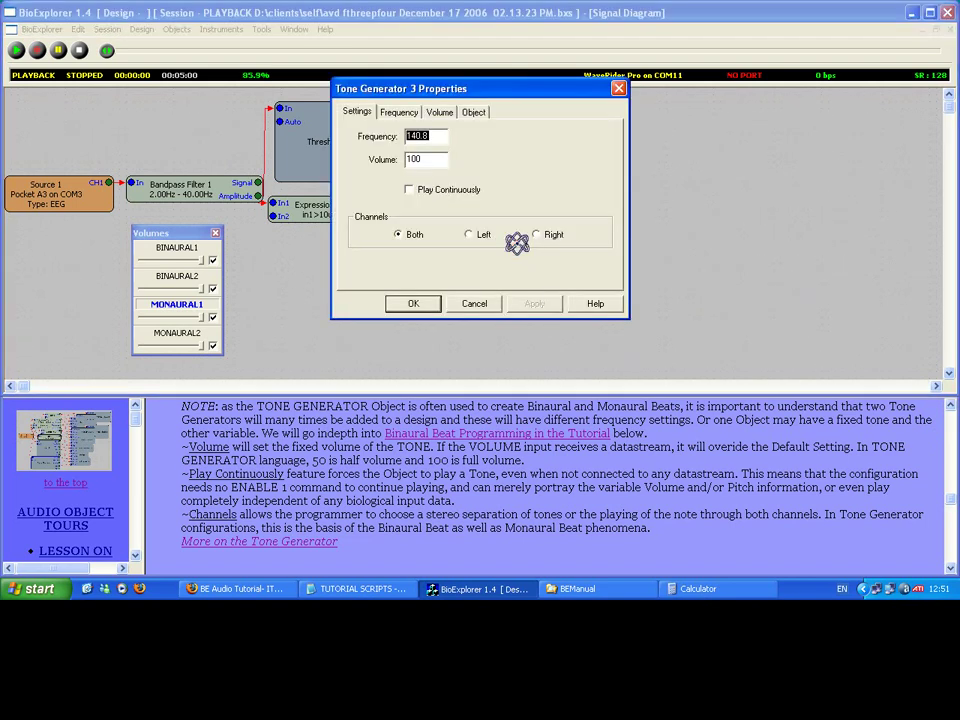
click(445, 112)
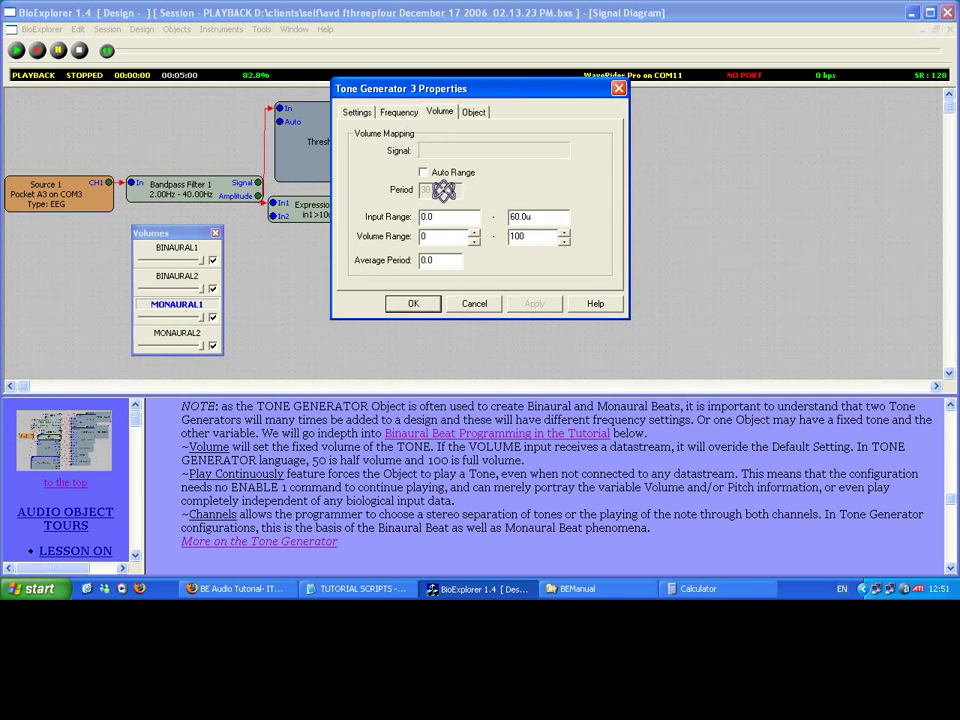
click(360, 111)
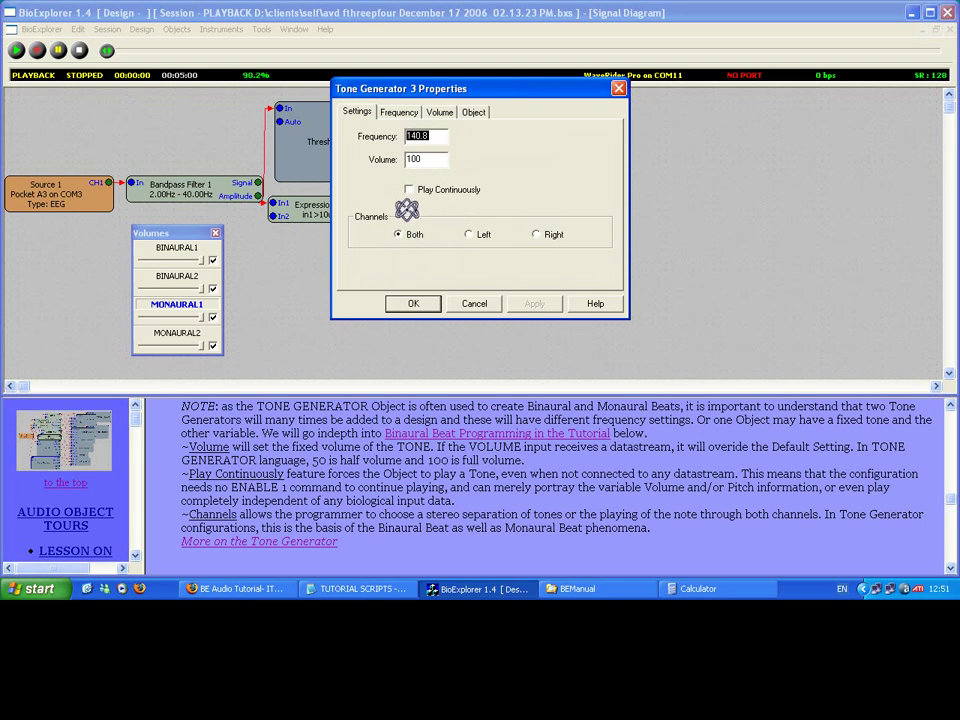
click(413, 302)
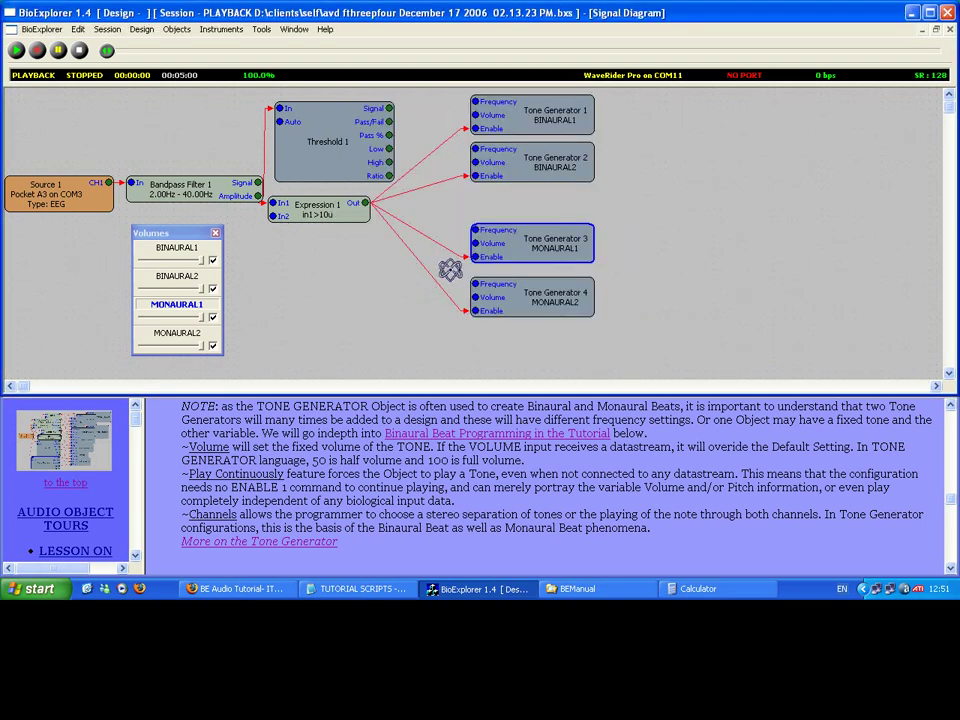
Give Tone Generator 4 frequency 130.8 and description '10Hz Difference', then bring up the Firefox tutorial.
double_click(512, 300)
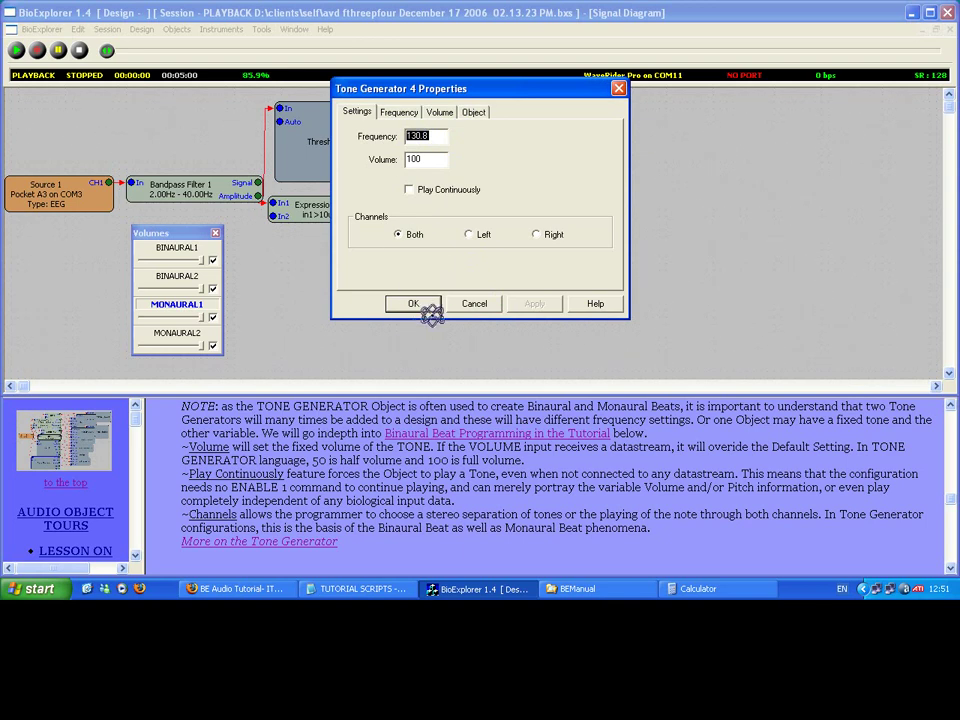
click(690, 588)
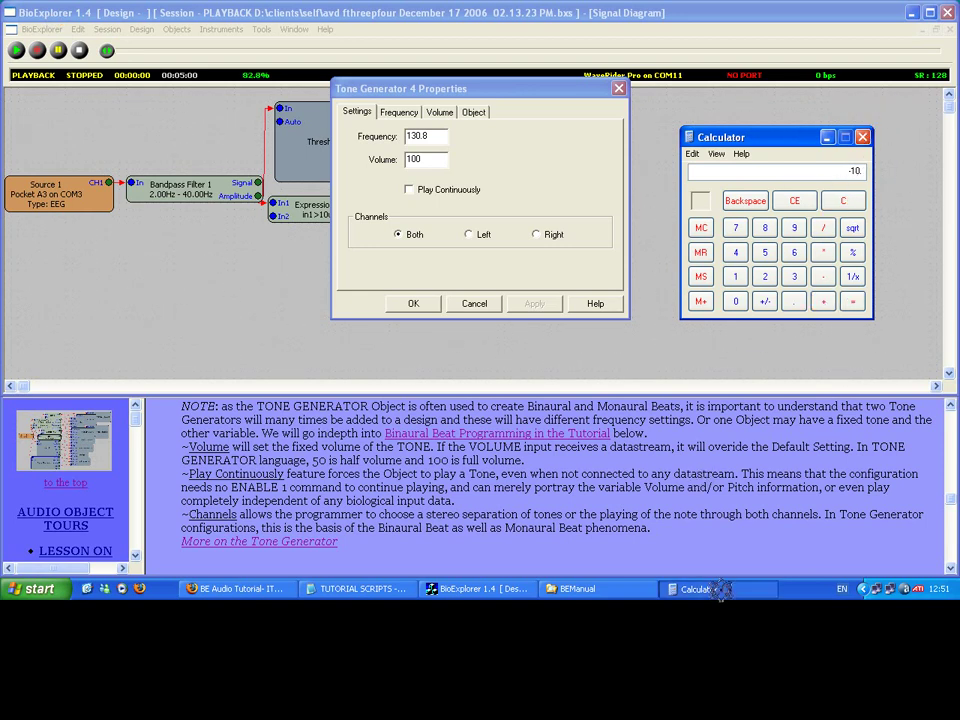
click(481, 109)
click(446, 184)
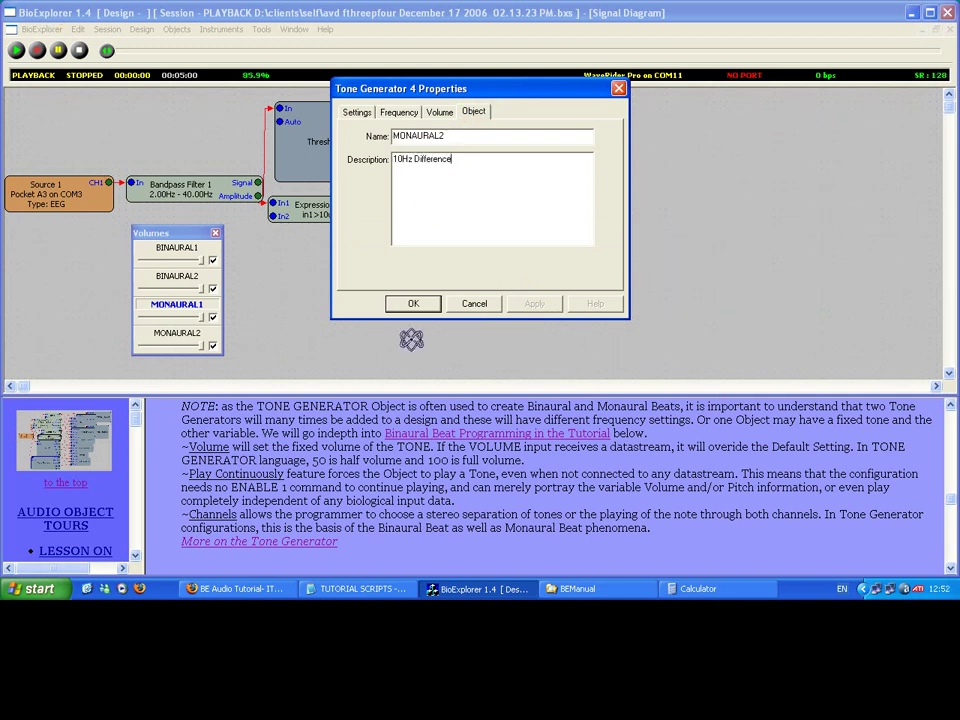
click(435, 302)
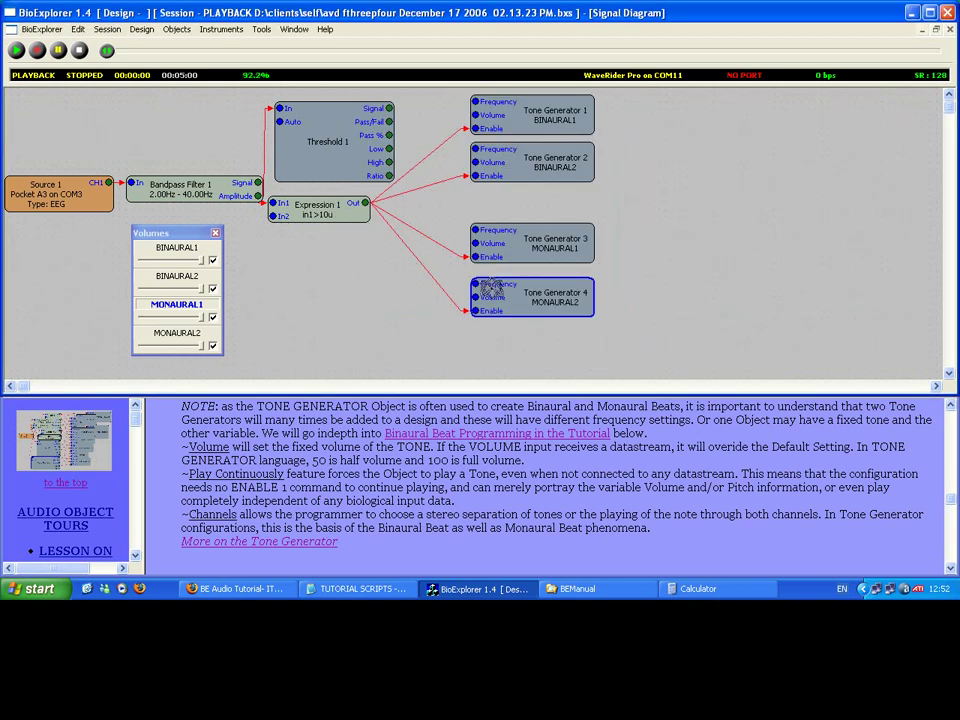
double_click(492, 288)
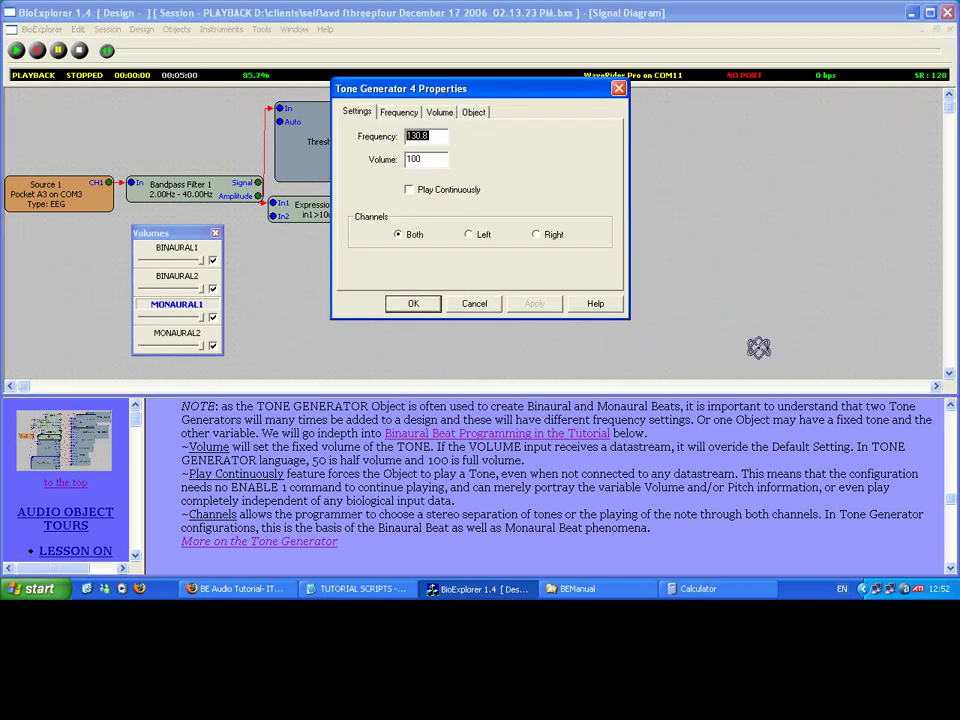
click(951, 404)
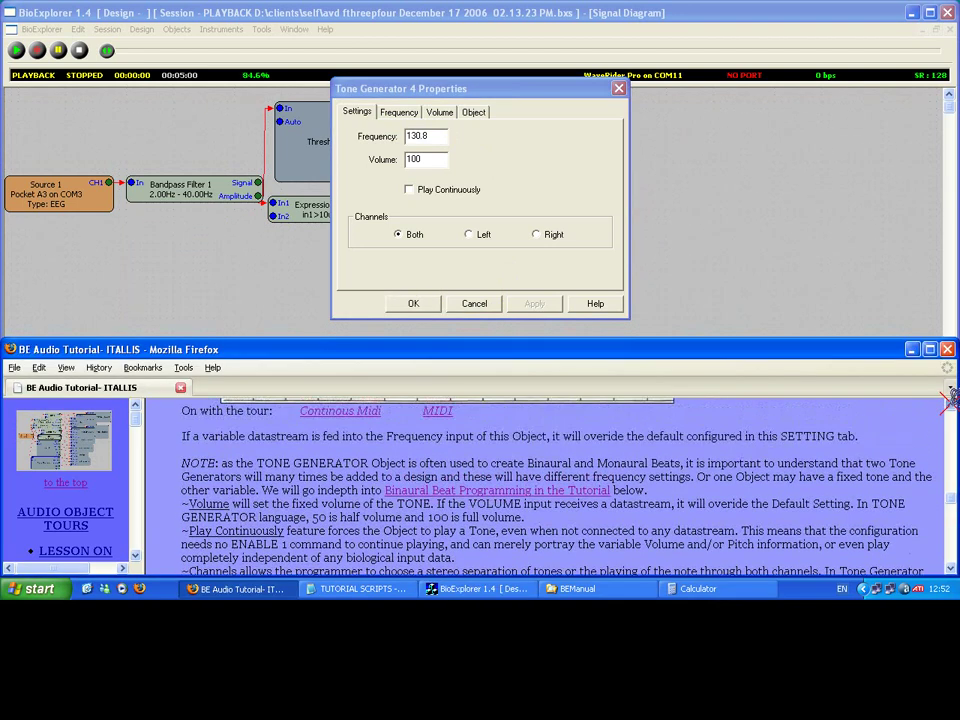
Find 130.8 as note C in the tutorial's frequency table and accept Tone Generator 4's settings.
scroll(950, 400, up, 5)
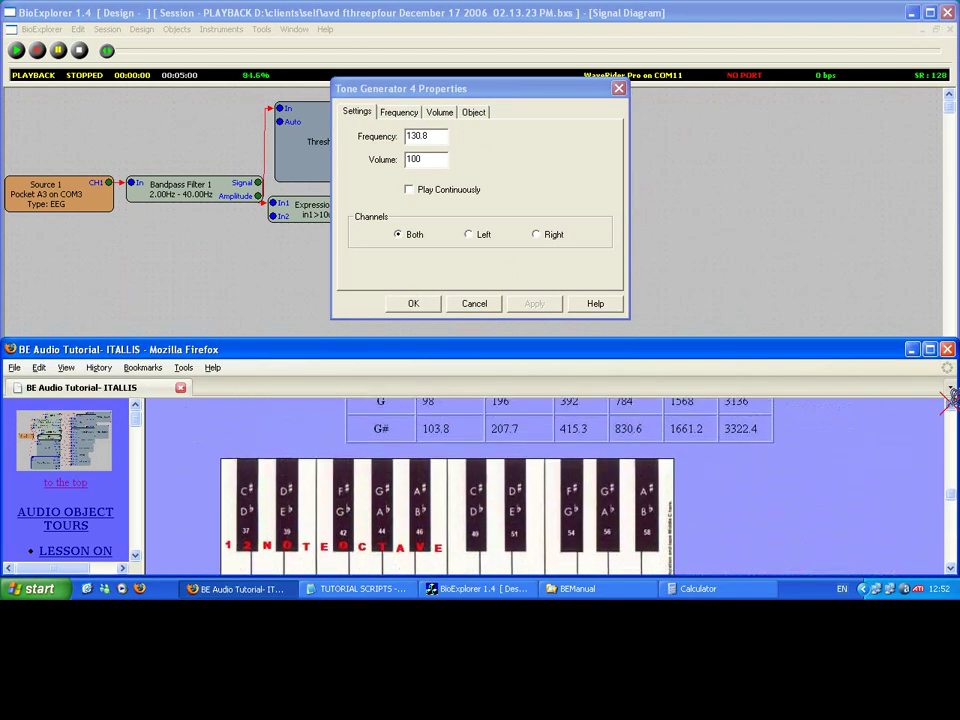
scroll(951, 399, up, 5)
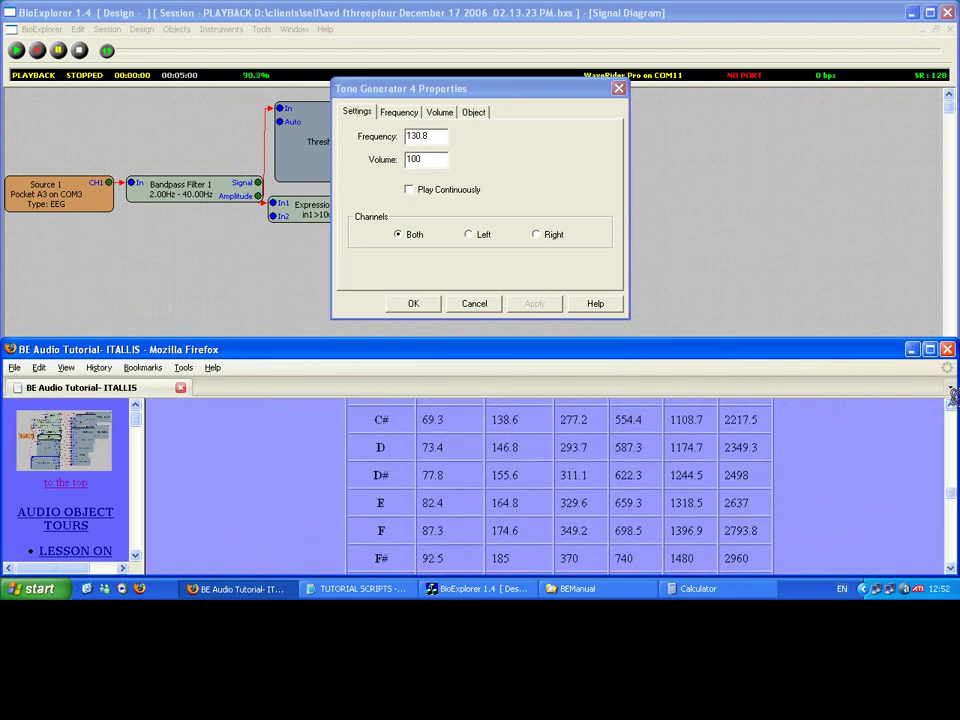
scroll(951, 399, up, 2)
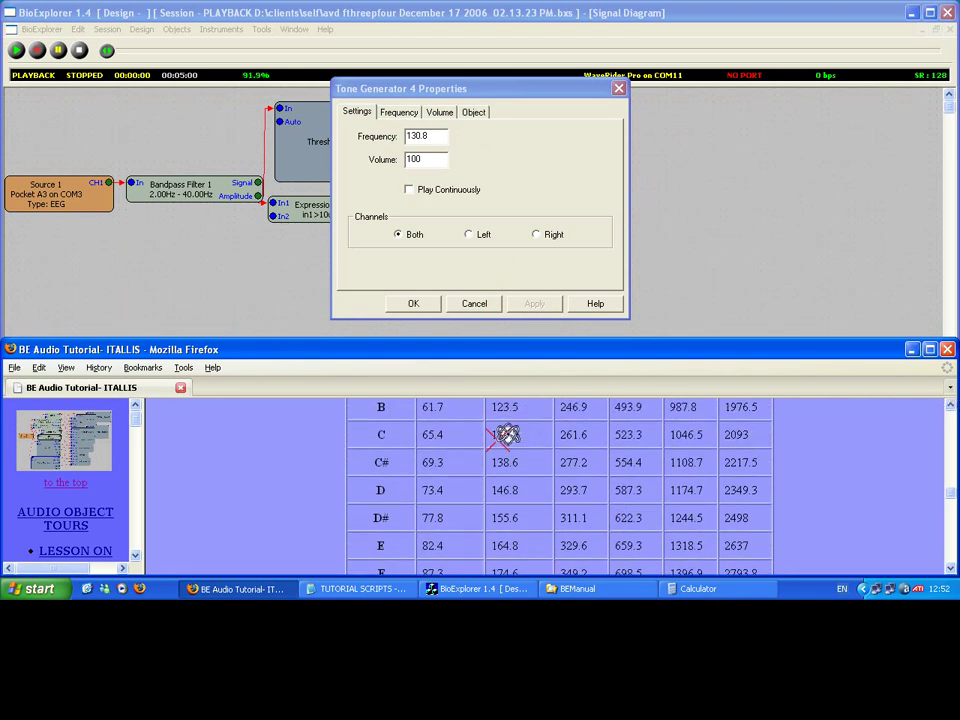
double_click(497, 434)
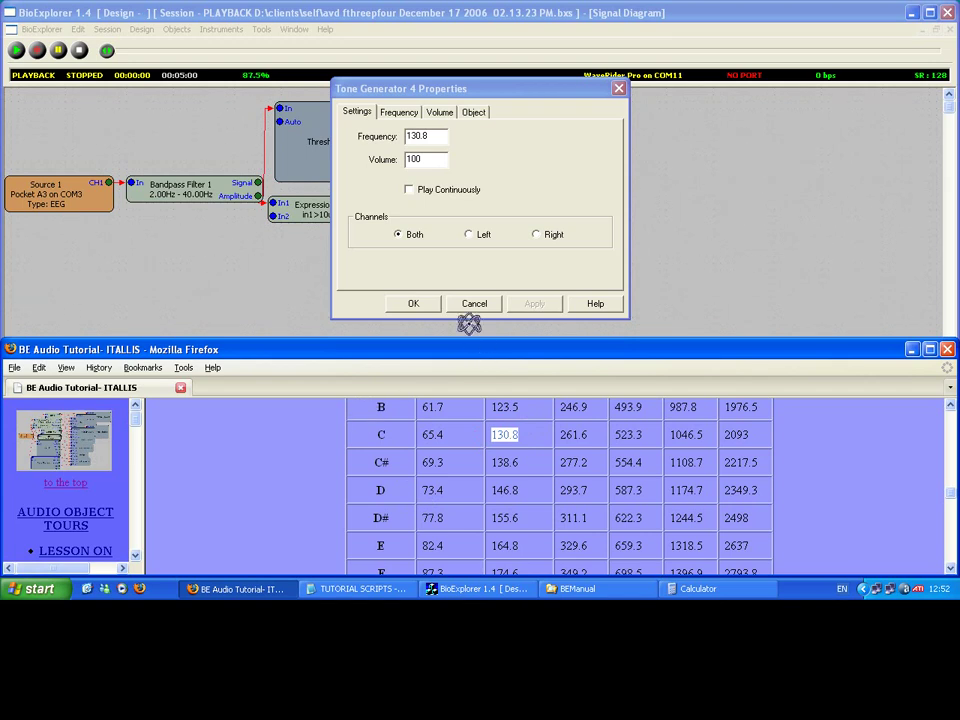
click(422, 300)
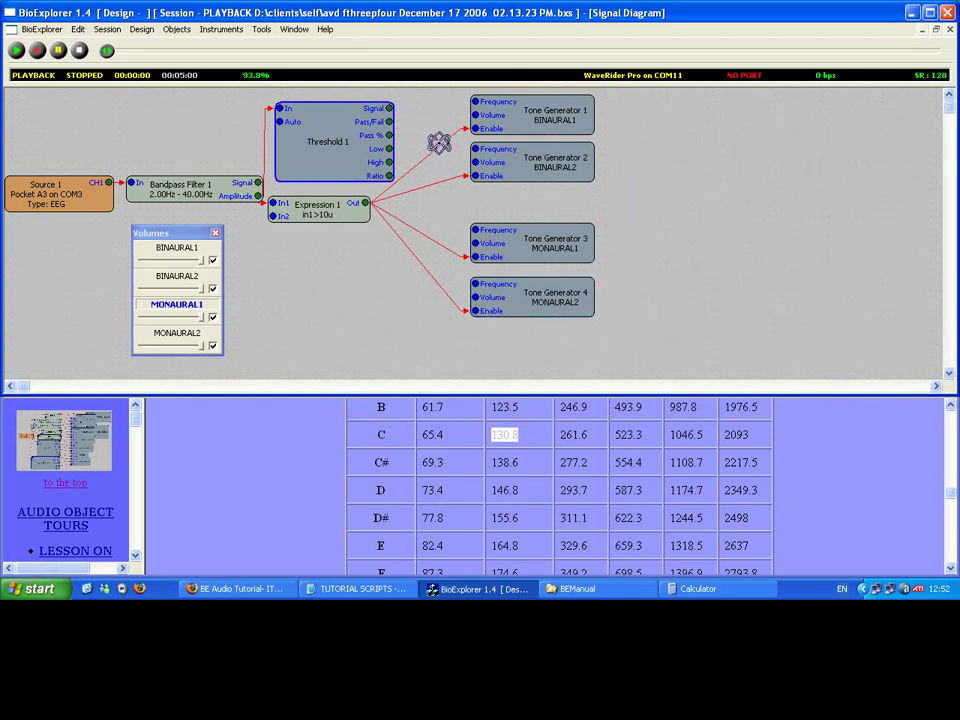
Delete the Expression 1 wire to Tone Generator 1 and add a NOT block to the diagram.
click(441, 147)
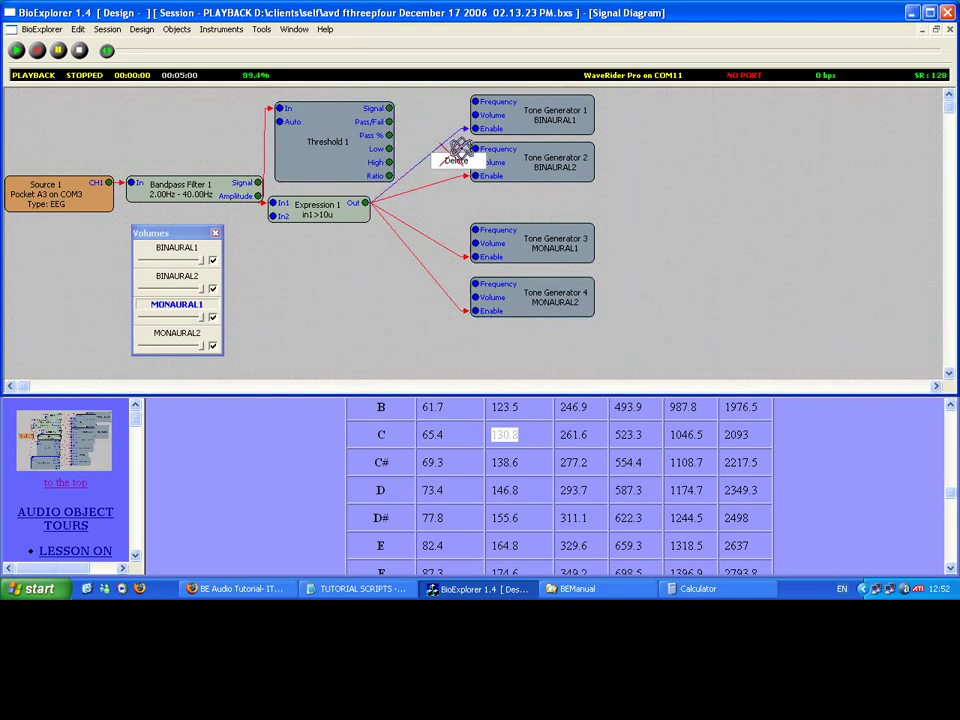
key(Delete)
key(Delete)
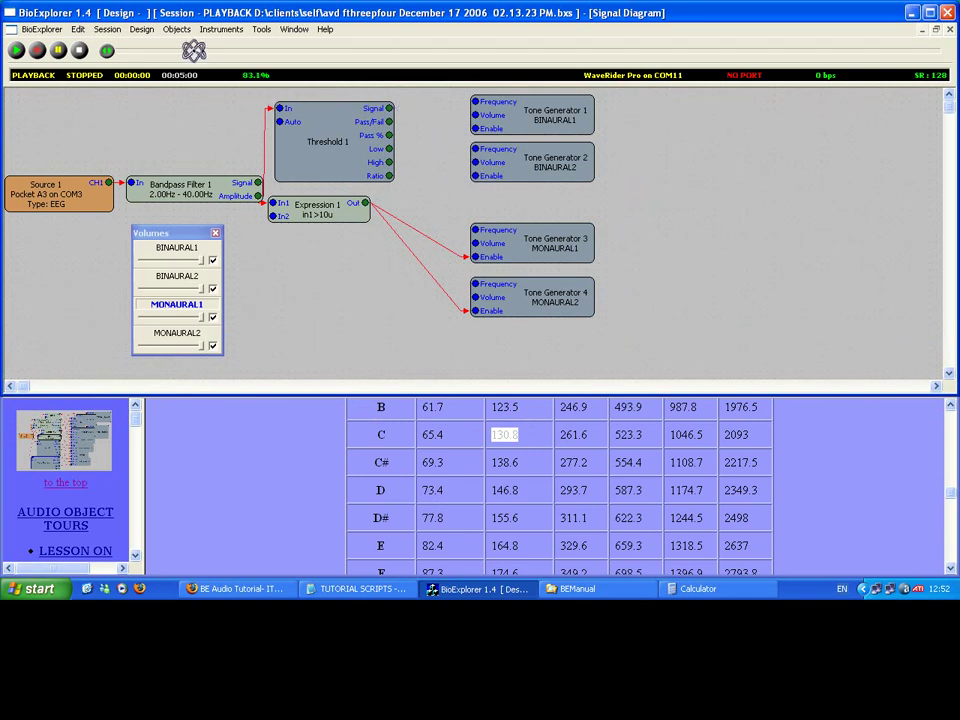
click(142, 29)
click(176, 103)
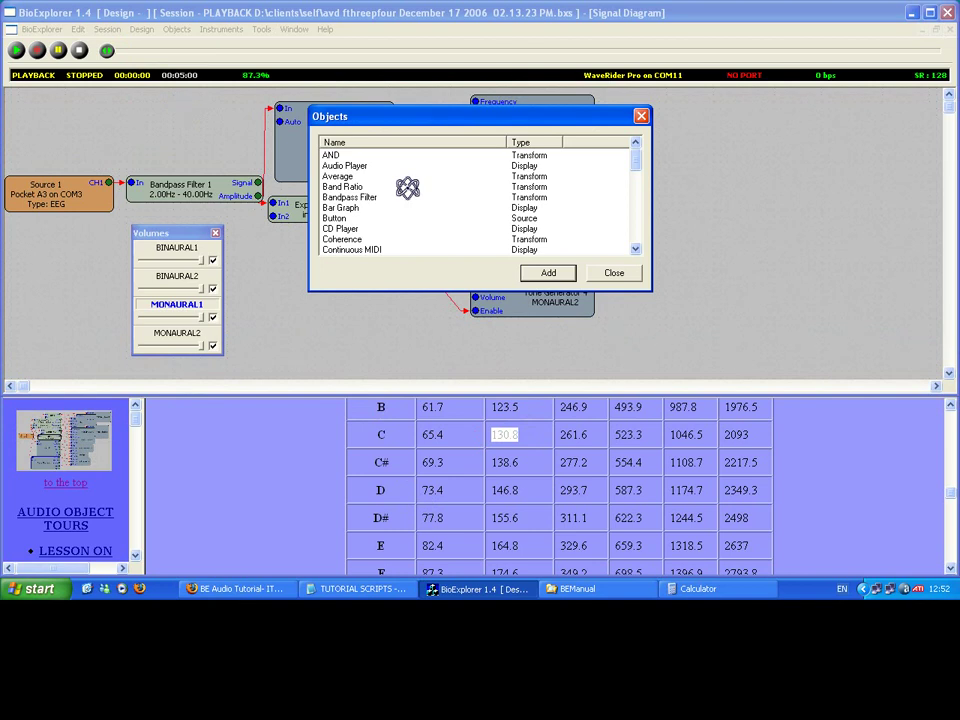
scroll(636, 222, down, 5)
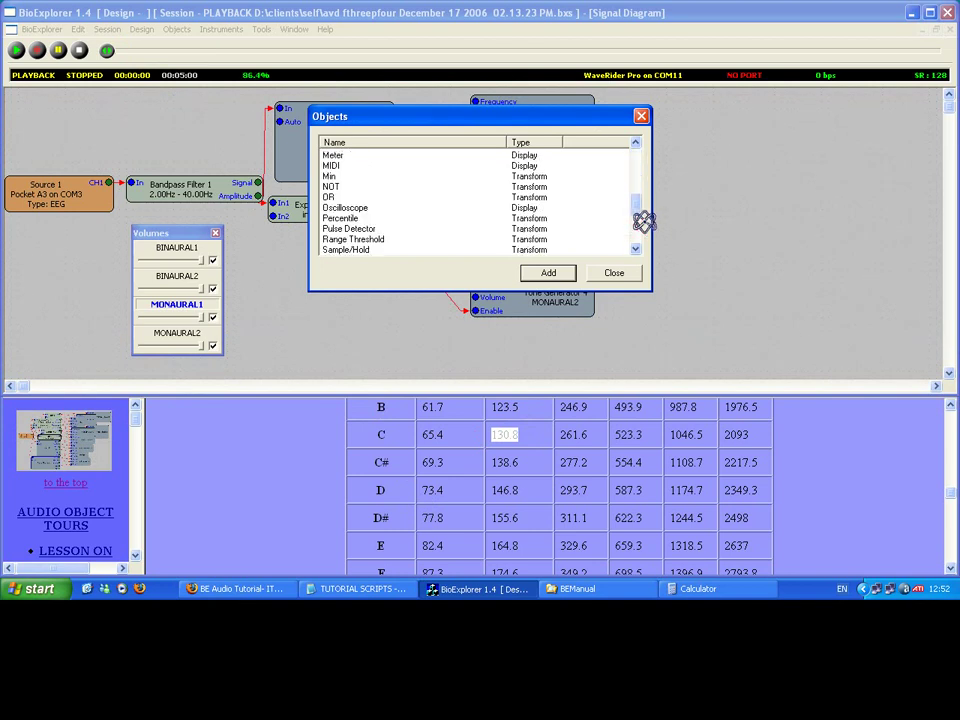
double_click(325, 186)
click(615, 273)
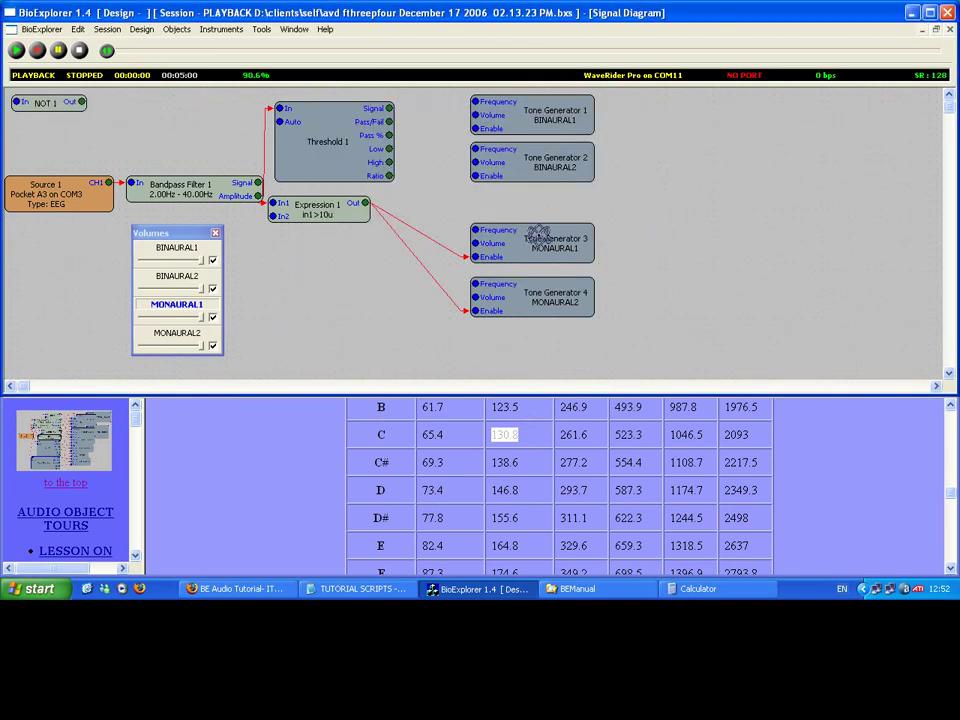
Place NOT 1 beside Threshold 1, feed it Pass %, and wire Ratio to the binaural volumes.
drag(58, 103, 409, 128)
drag(466, 135, 476, 176)
click(663, 171)
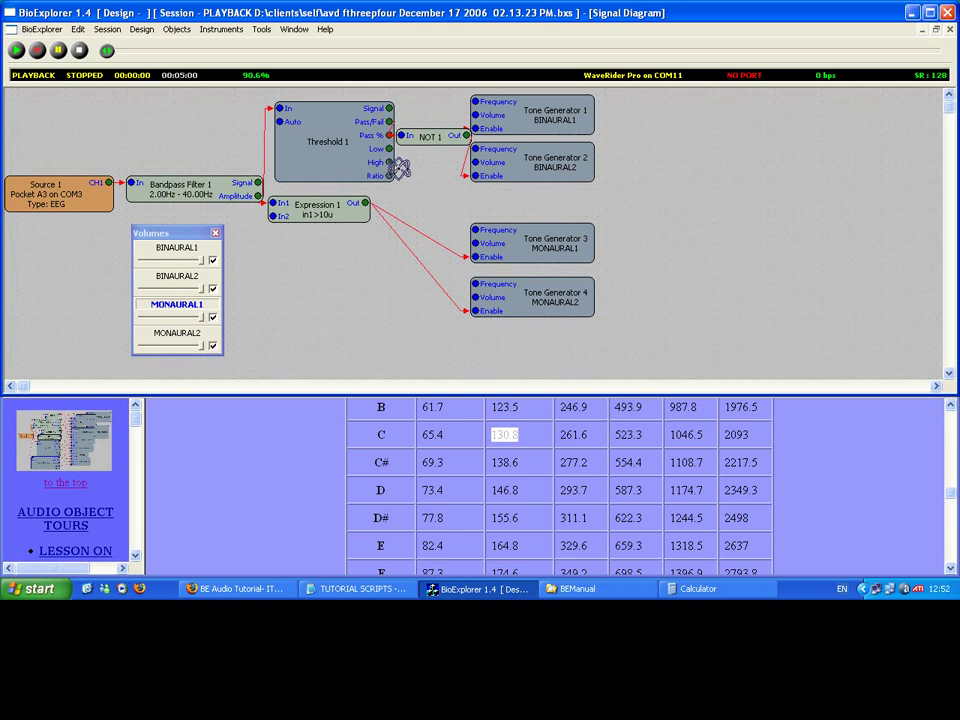
mouse_move(398, 168)
mouse_down()
mouse_move(480, 100)
mouse_move(403, 172)
mouse_move(483, 158)
mouse_up()
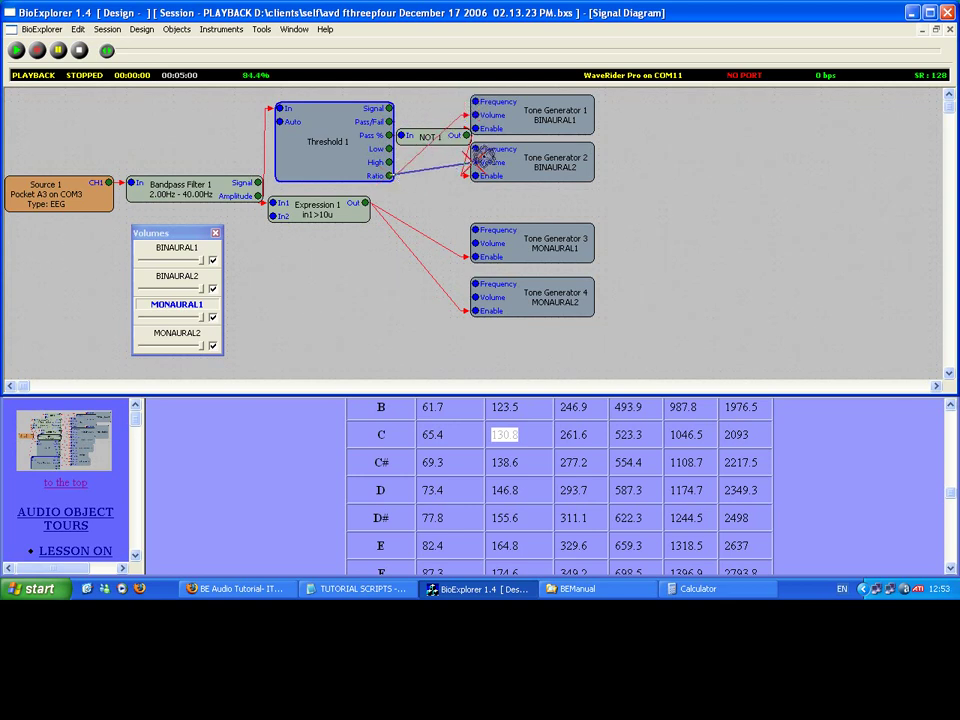
Set Tone Generator 1's Input Range to -1 to 0 with Volume Range starting at 100.
double_click(500, 108)
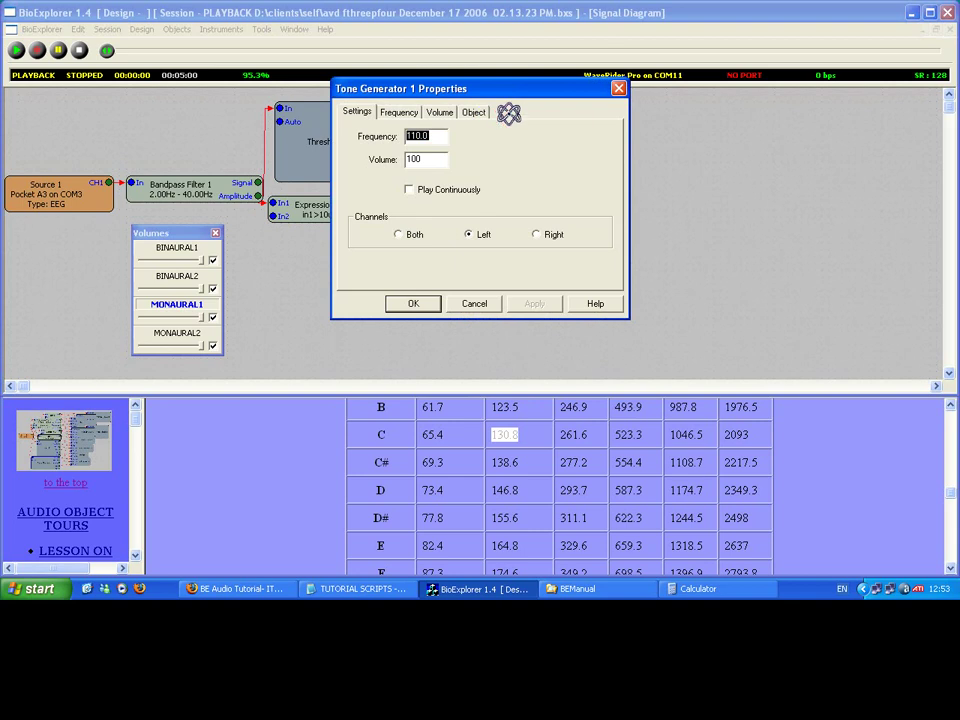
click(443, 110)
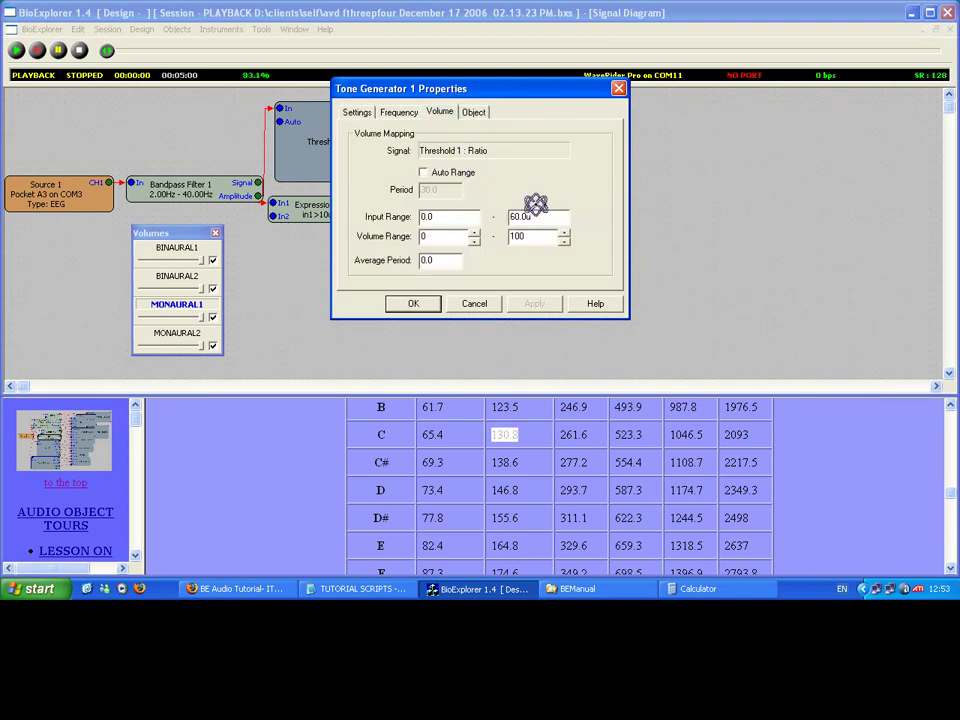
drag(455, 82, 668, 82)
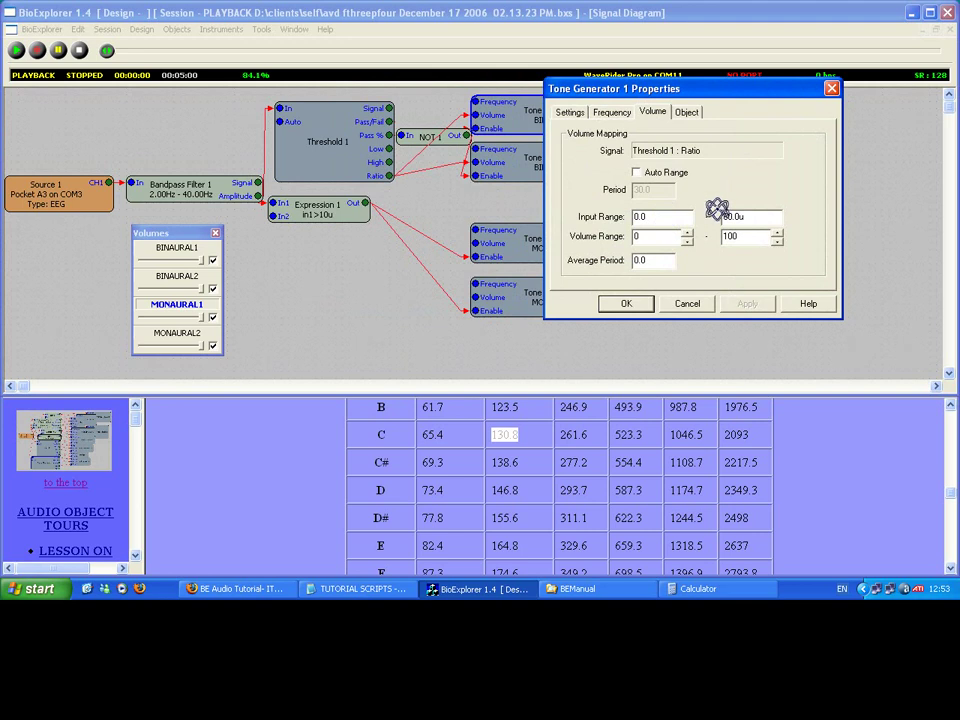
drag(761, 214, 708, 216)
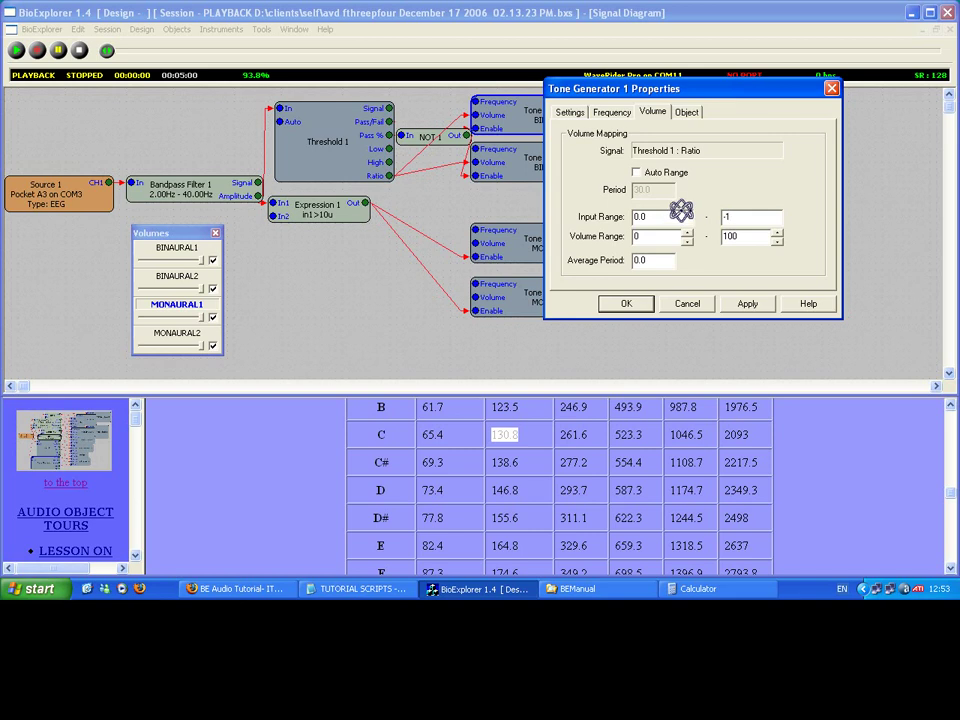
text(-1)
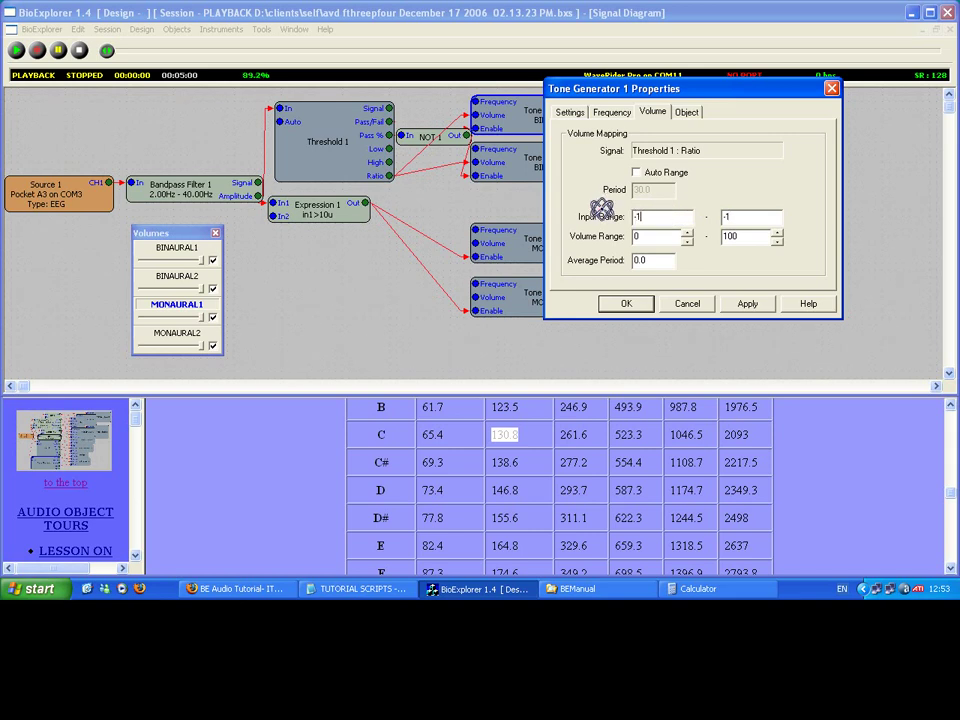
key(Tab)
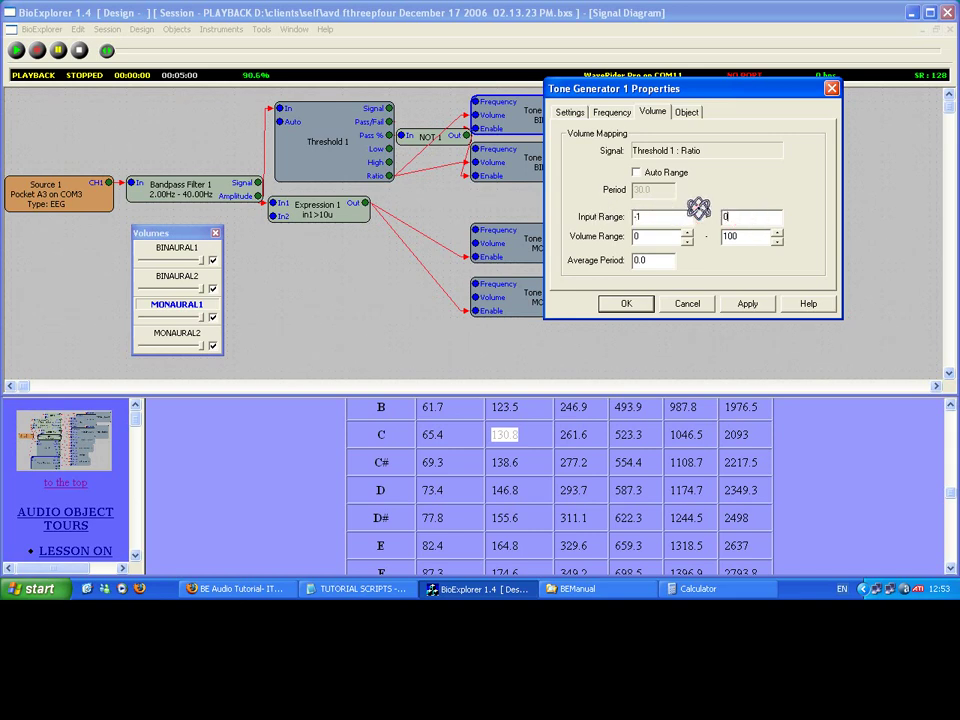
text(0)
key(Tab)
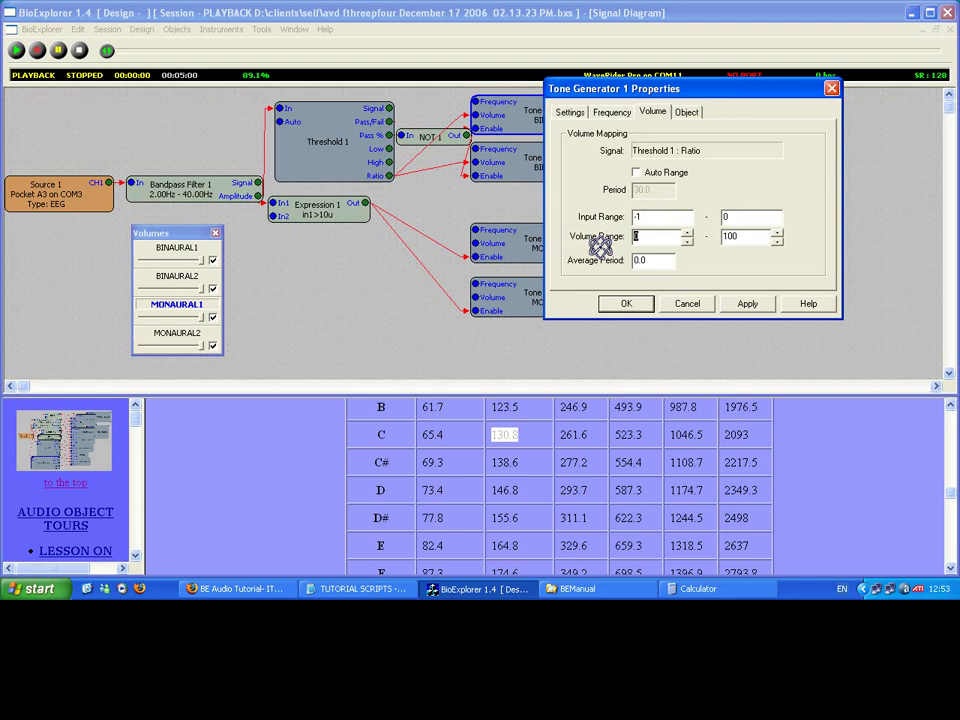
text(100)
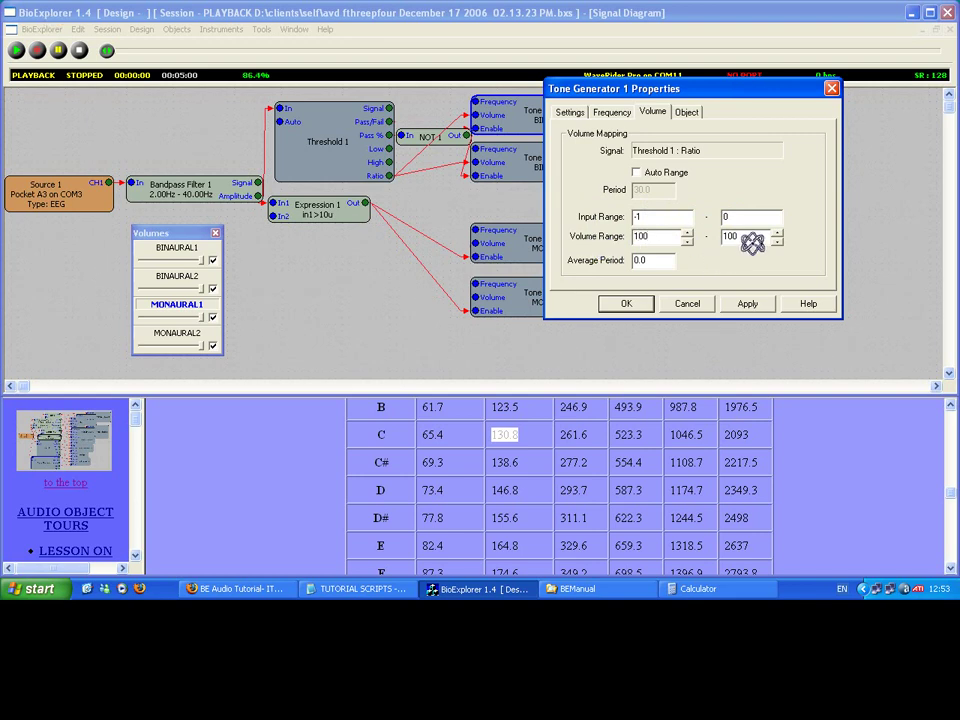
key(Tab)
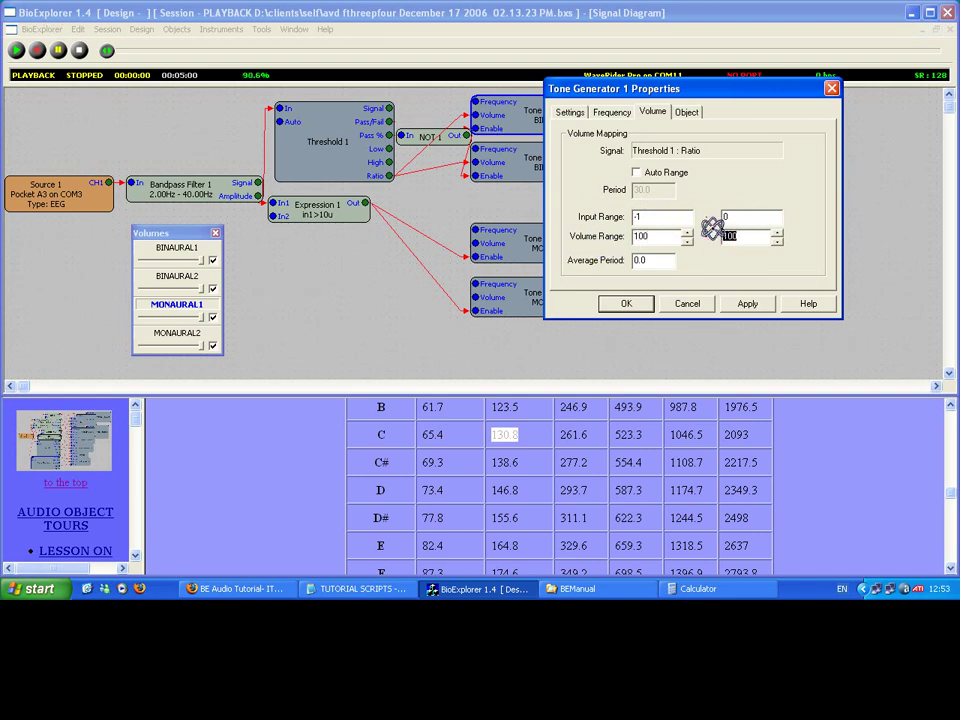
click(626, 303)
Map Tone Generator 2's Input Range -1 to 0 onto Volume Range 100 to 20.
double_click(542, 152)
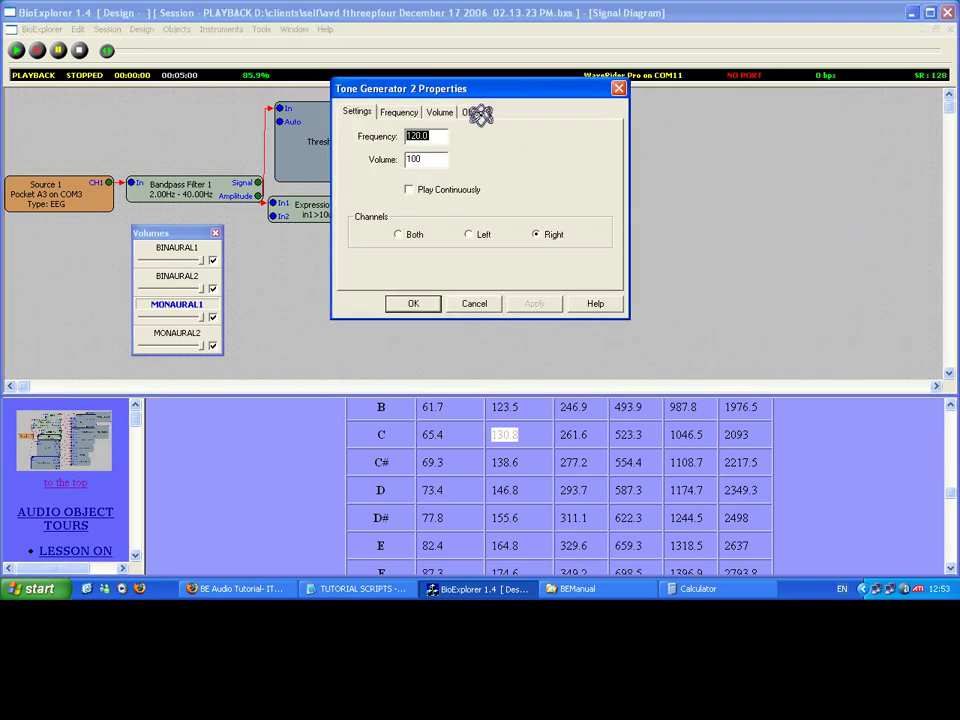
click(436, 111)
click(448, 218)
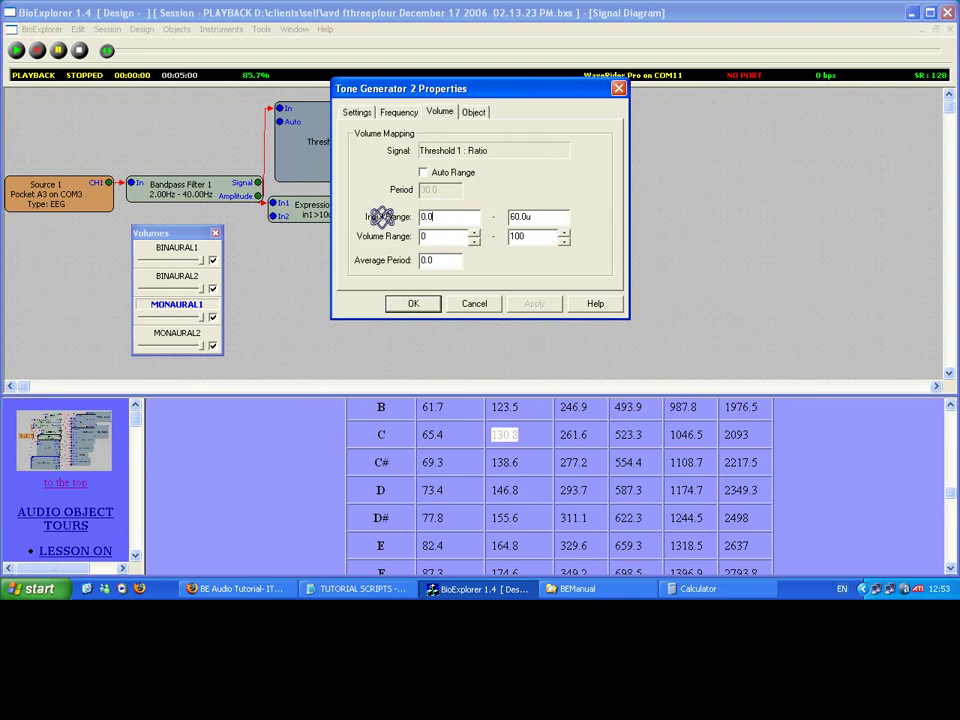
text(-1)
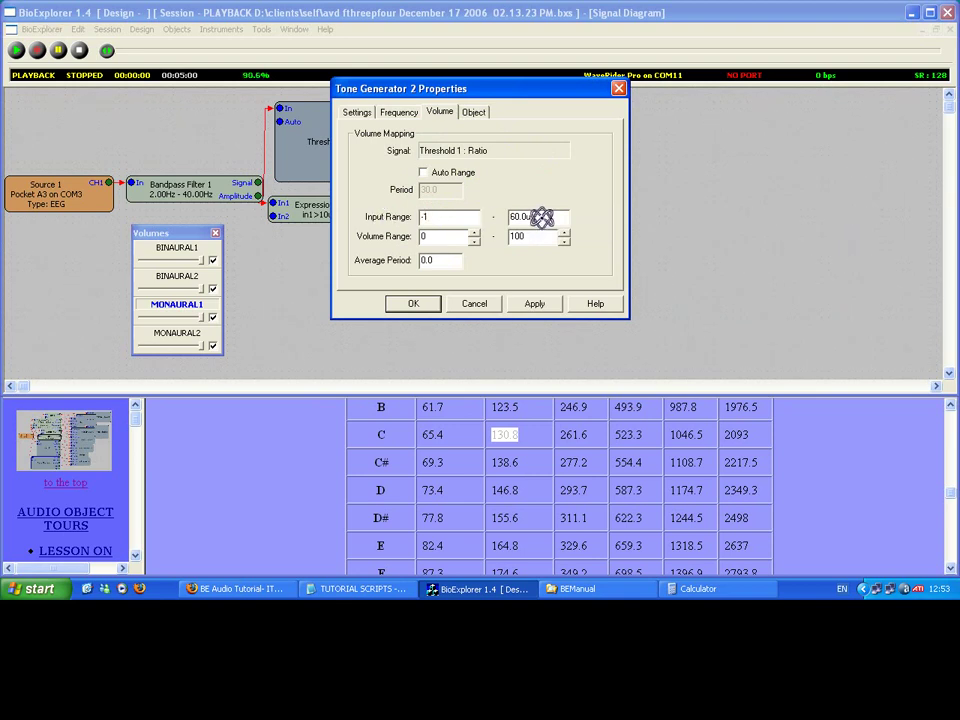
key(Tab)
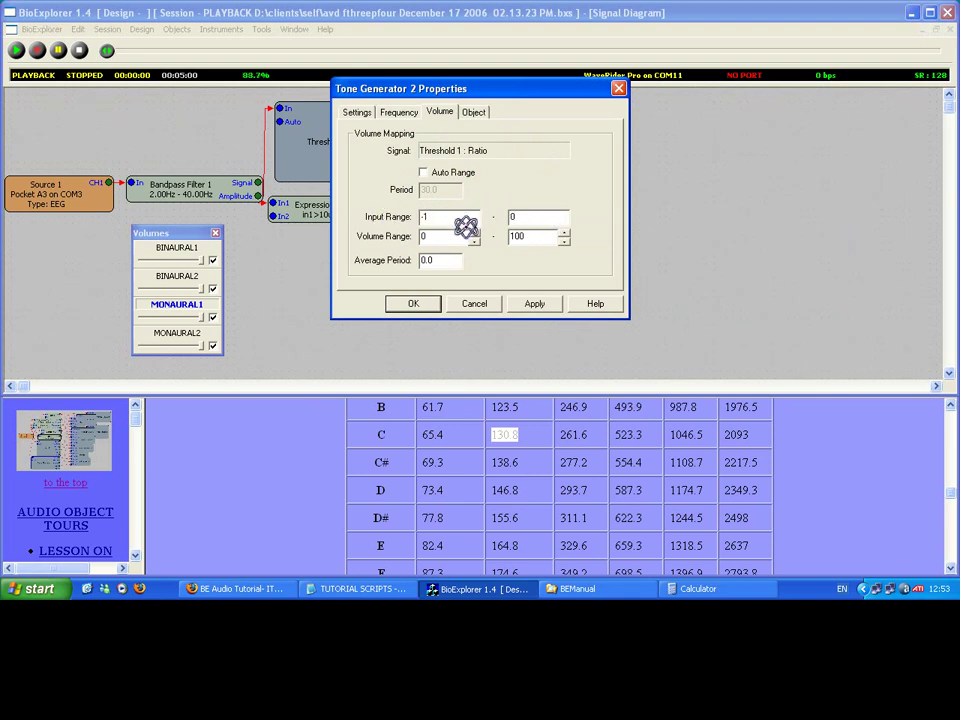
key(BackSpace)
text(100)
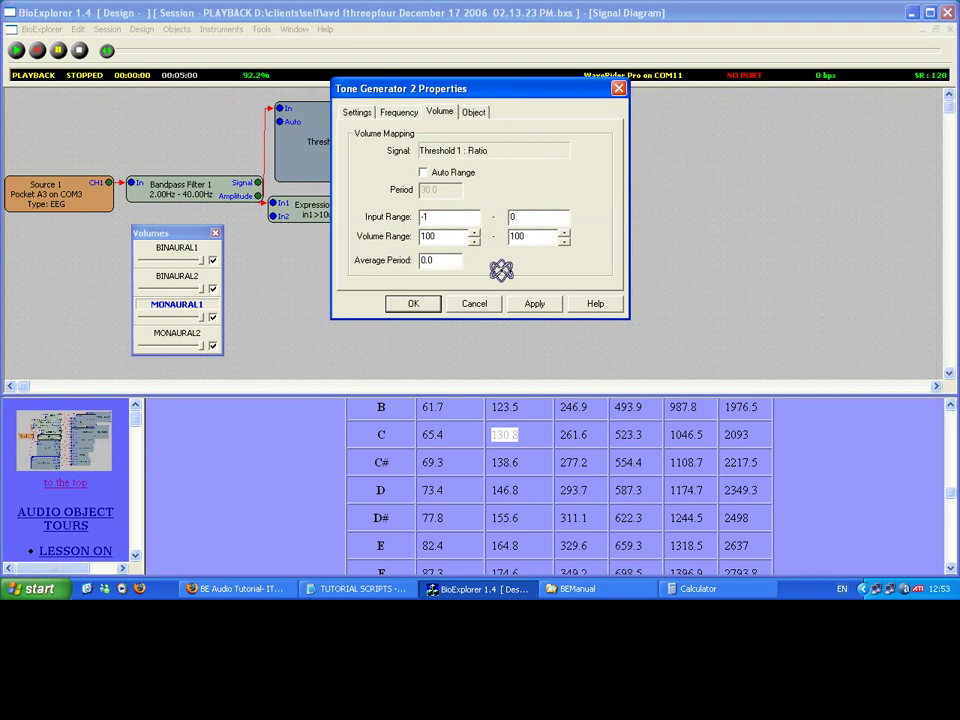
key(Tab)
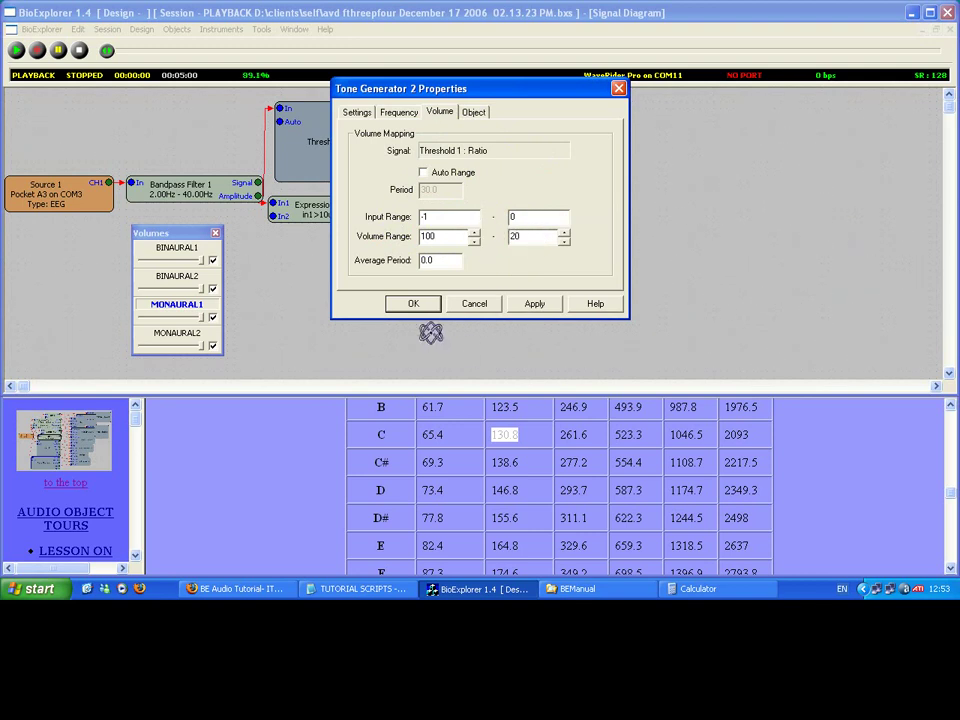
click(420, 303)
double_click(343, 147)
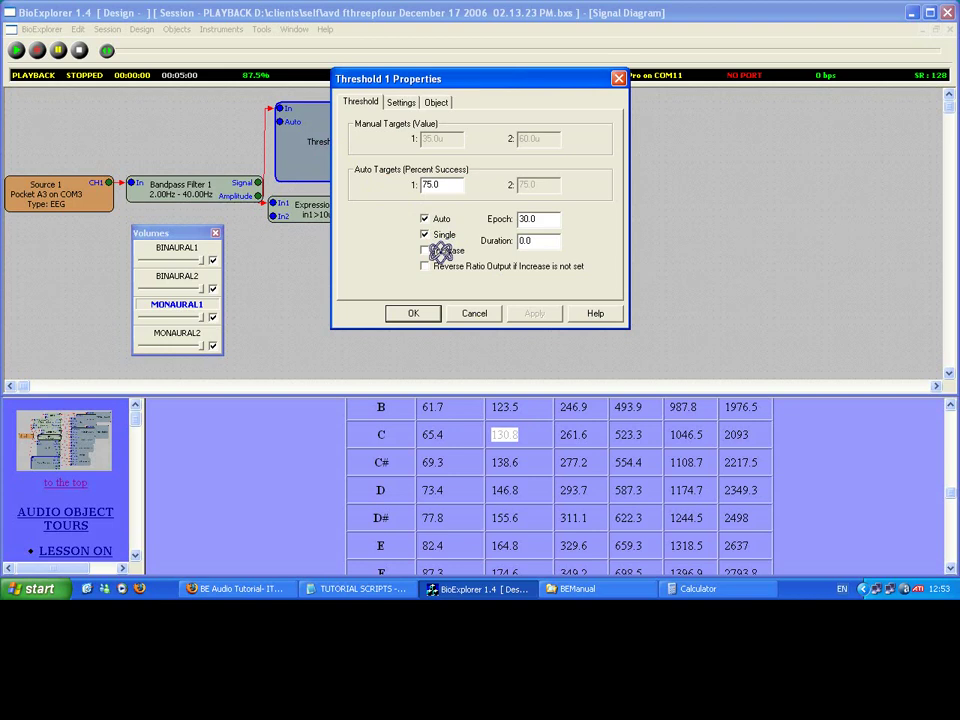
Uncheck Increase on Threshold 1 so its Ratio output is reversed.
click(440, 251)
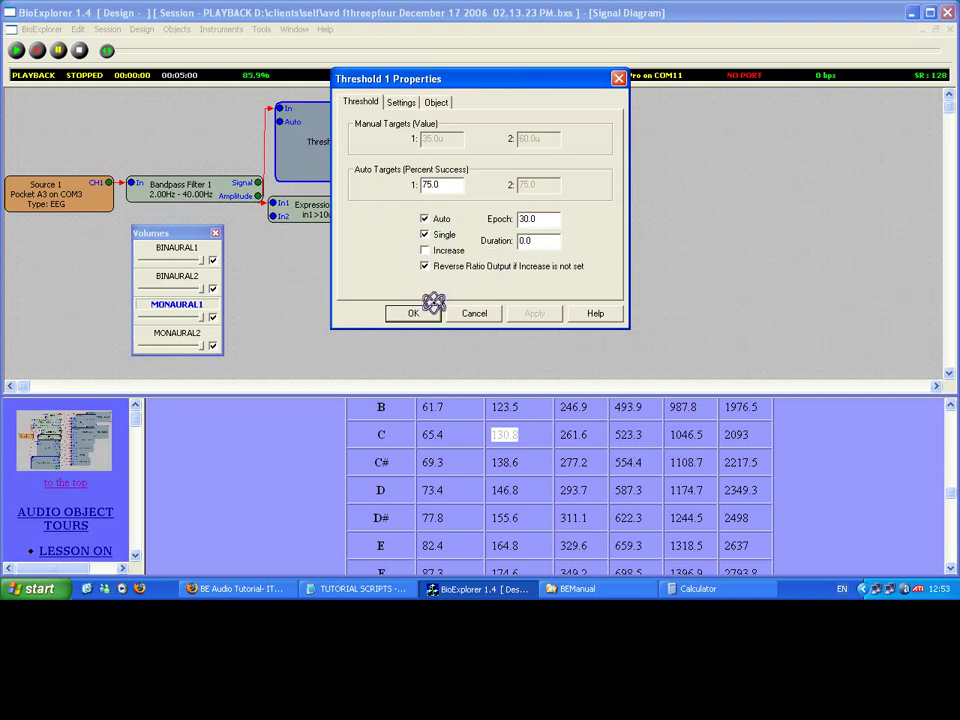
click(432, 308)
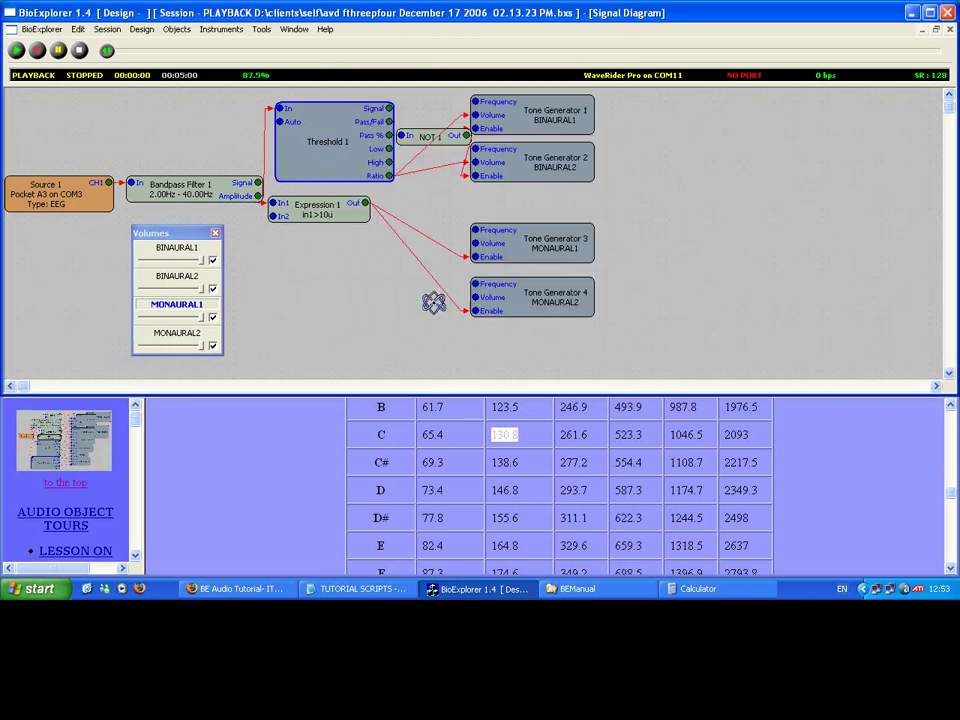
double_click(505, 118)
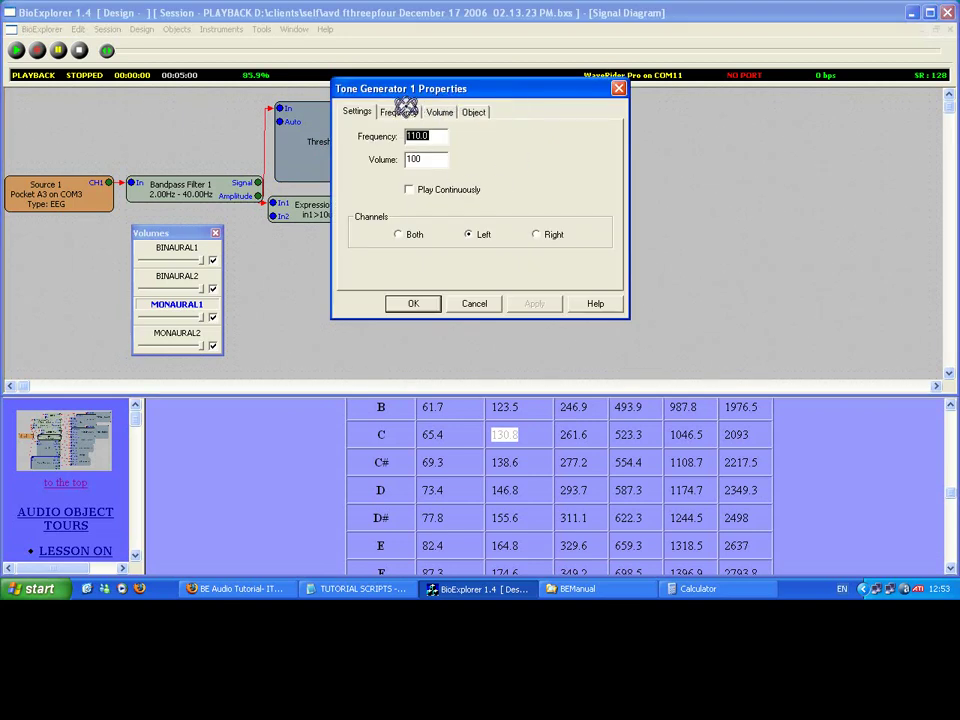
Fix Tone Generator 1's Input Range to 0 to 1 with Volume Range 100 to 20.
click(440, 111)
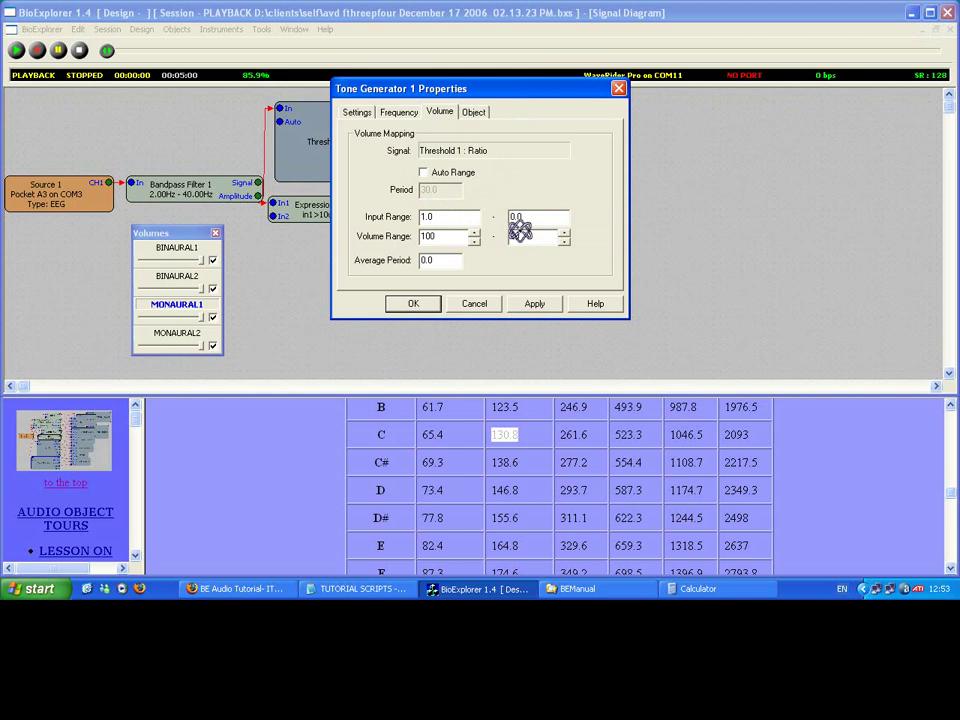
click(410, 302)
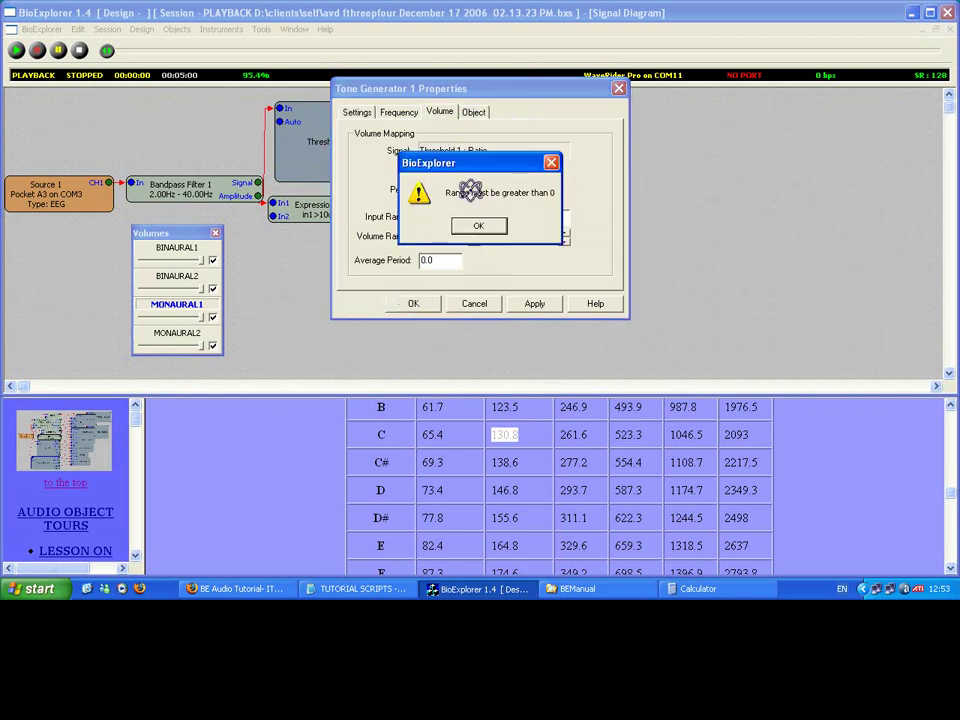
click(487, 222)
drag(449, 216, 386, 210)
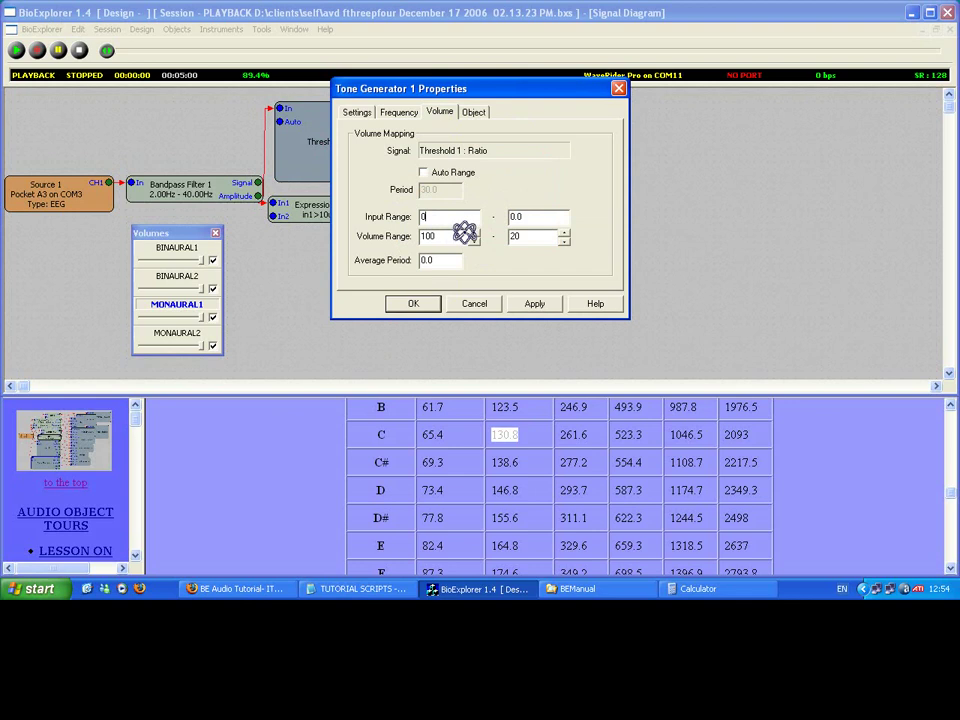
drag(465, 236, 384, 235)
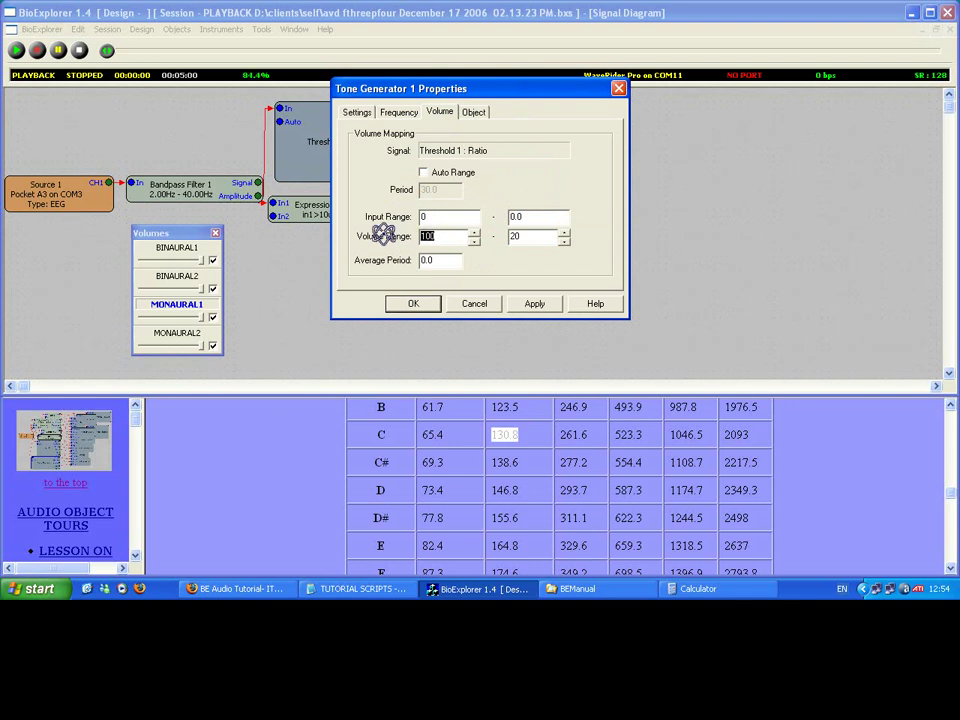
drag(540, 214, 500, 216)
text(1)
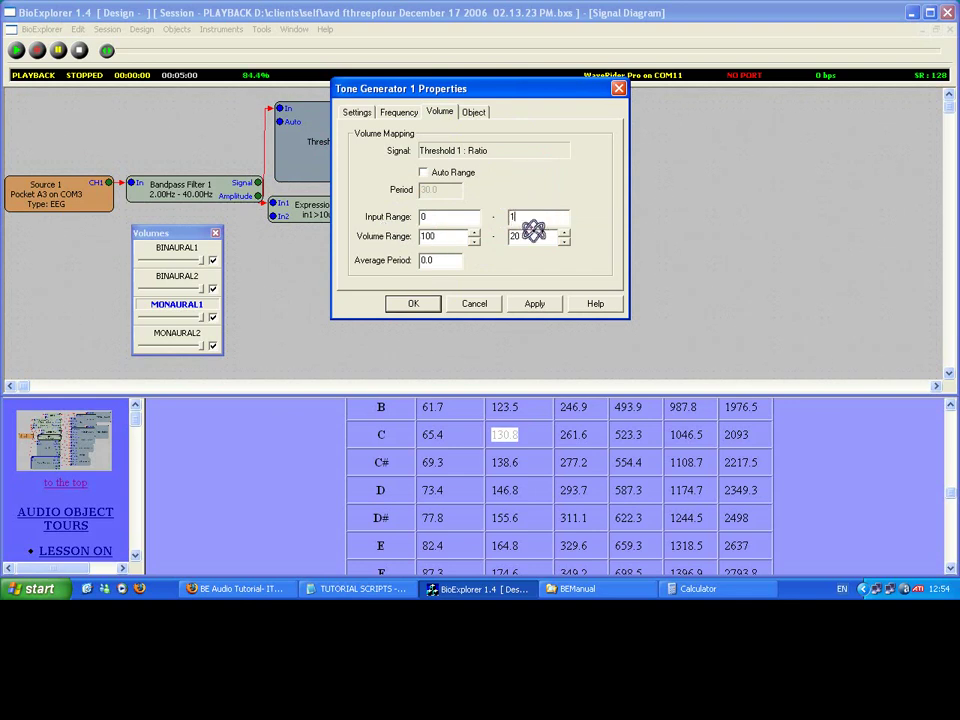
click(535, 301)
click(422, 302)
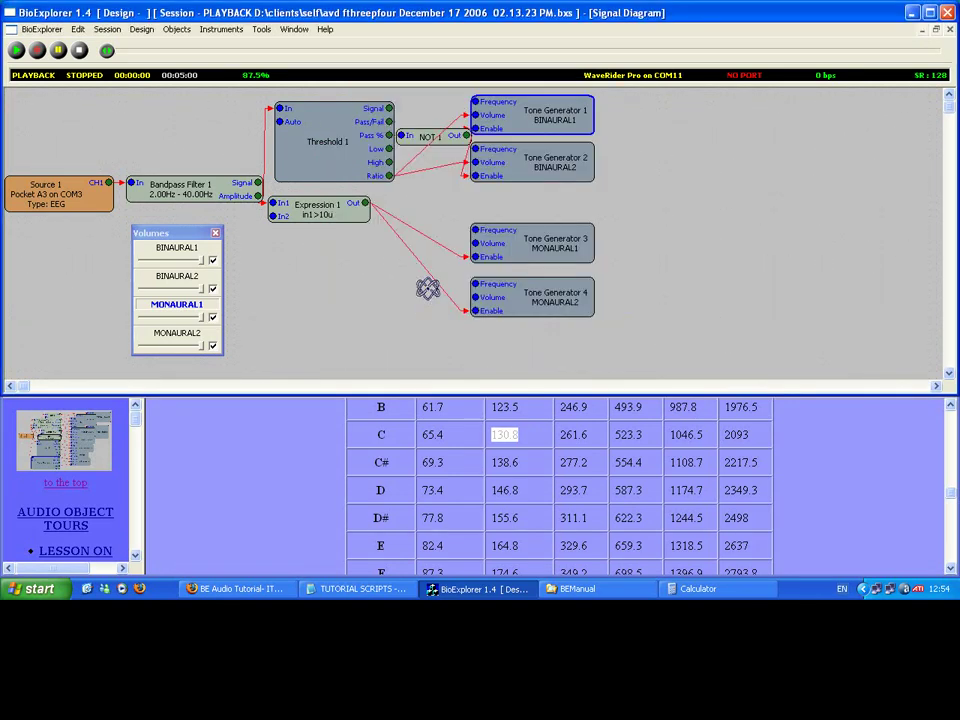
Change Tone Generator 2's Input Range to 0 to 1 as well.
double_click(528, 152)
click(439, 111)
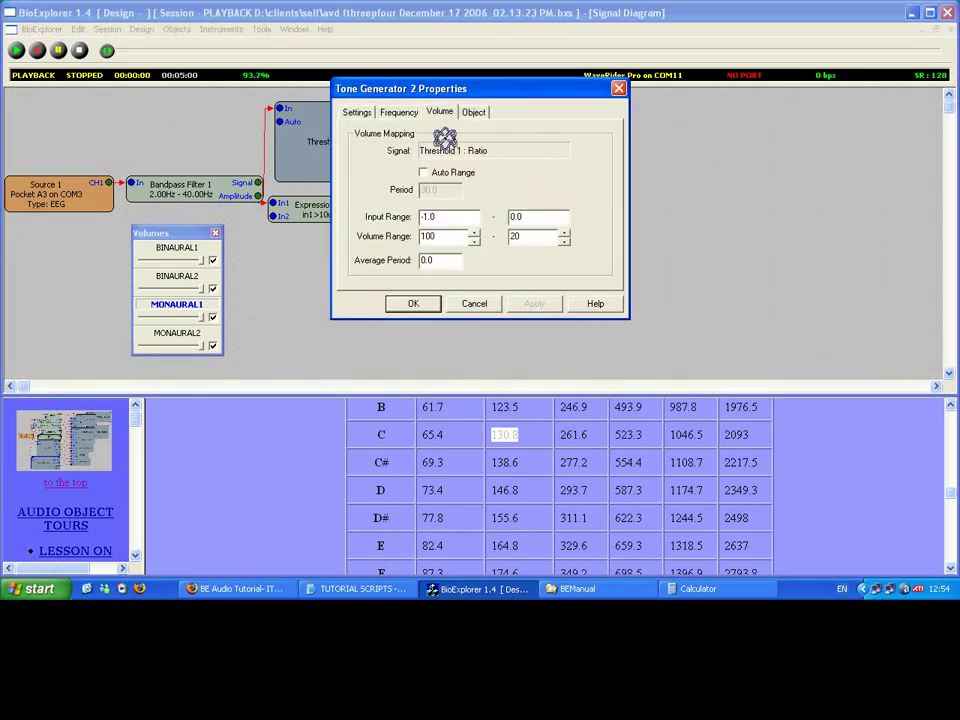
double_click(450, 218)
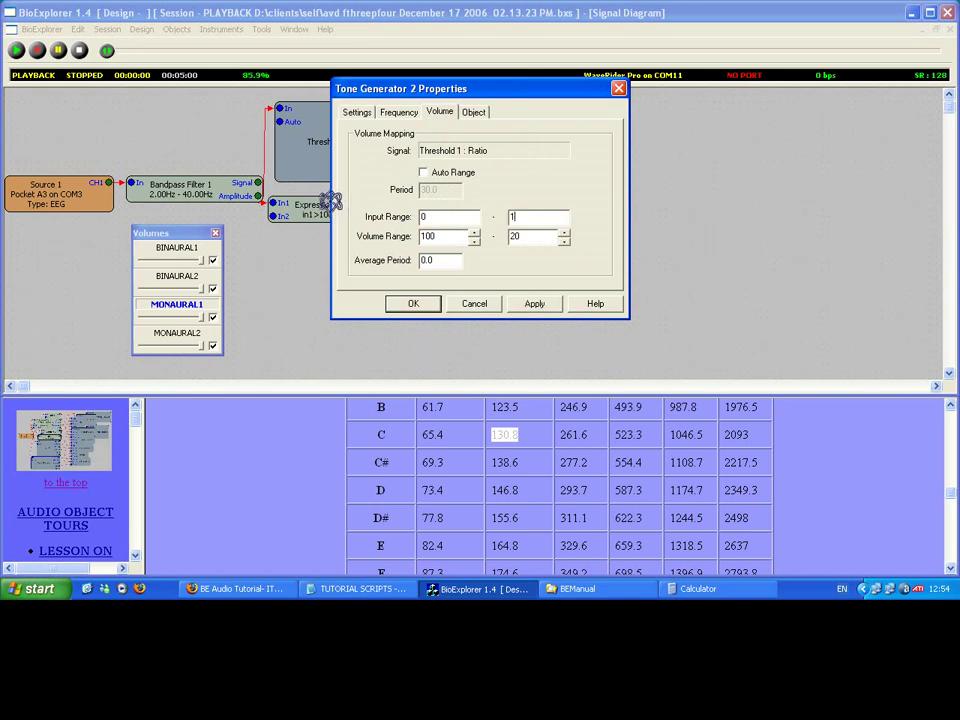
click(410, 302)
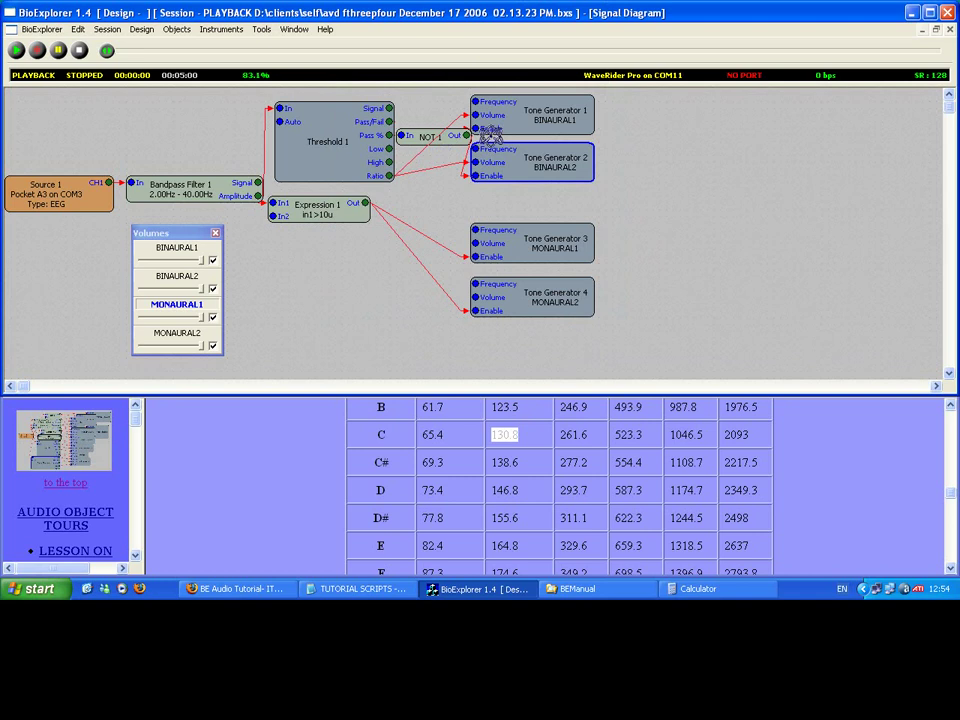
Nudge Tone Generators 2 and 1 right, then select the Ratio-to-Volume link and BINAURAL1 volume.
drag(538, 146, 565, 148)
drag(529, 99, 568, 101)
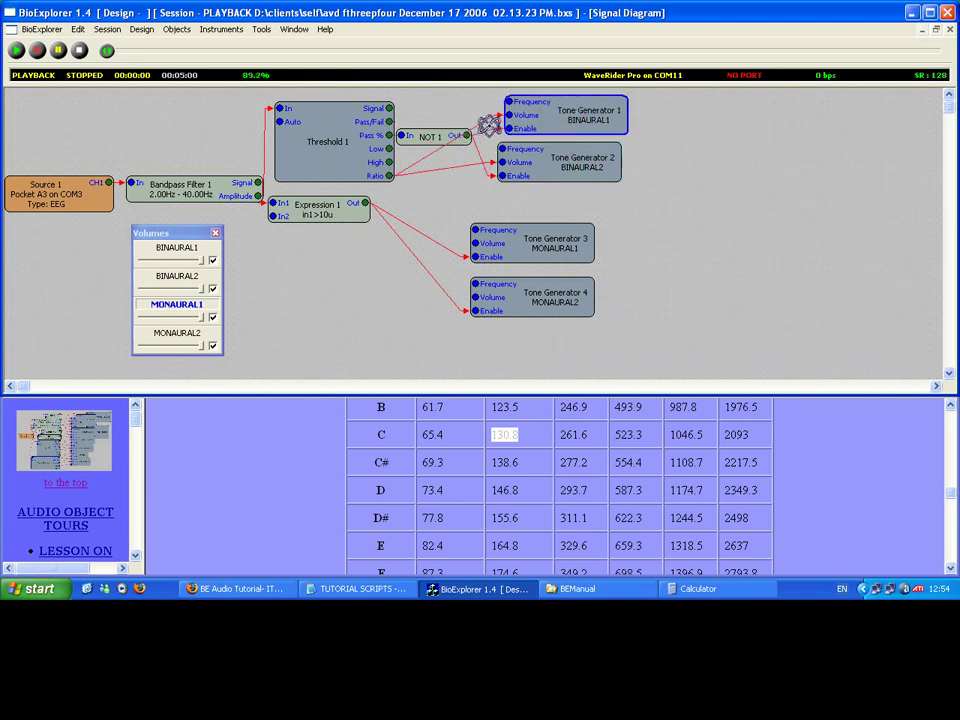
click(489, 130)
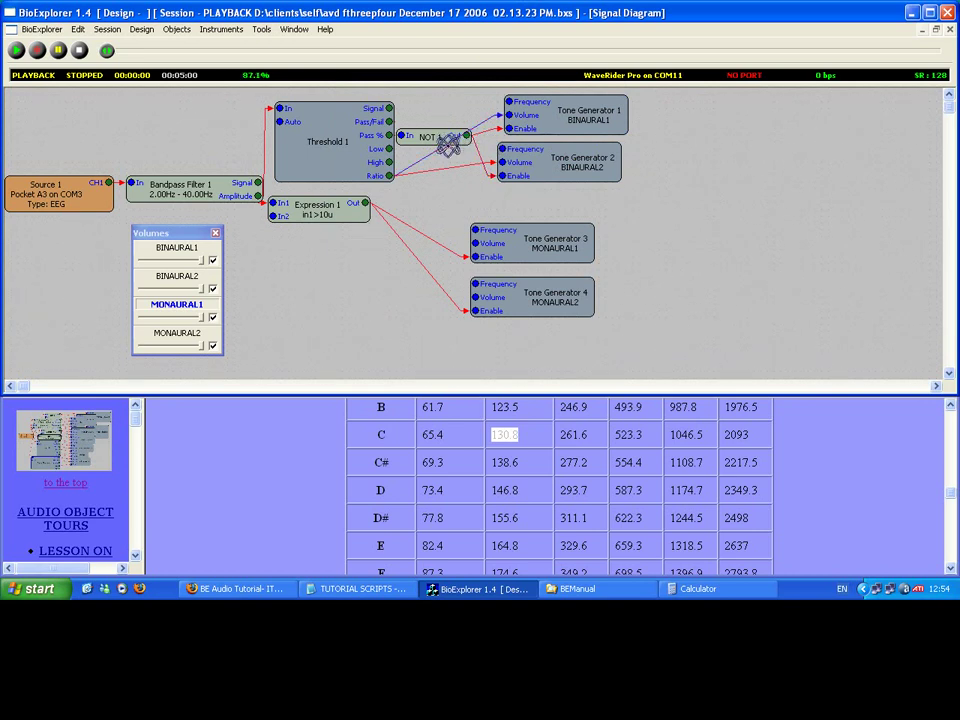
click(449, 143)
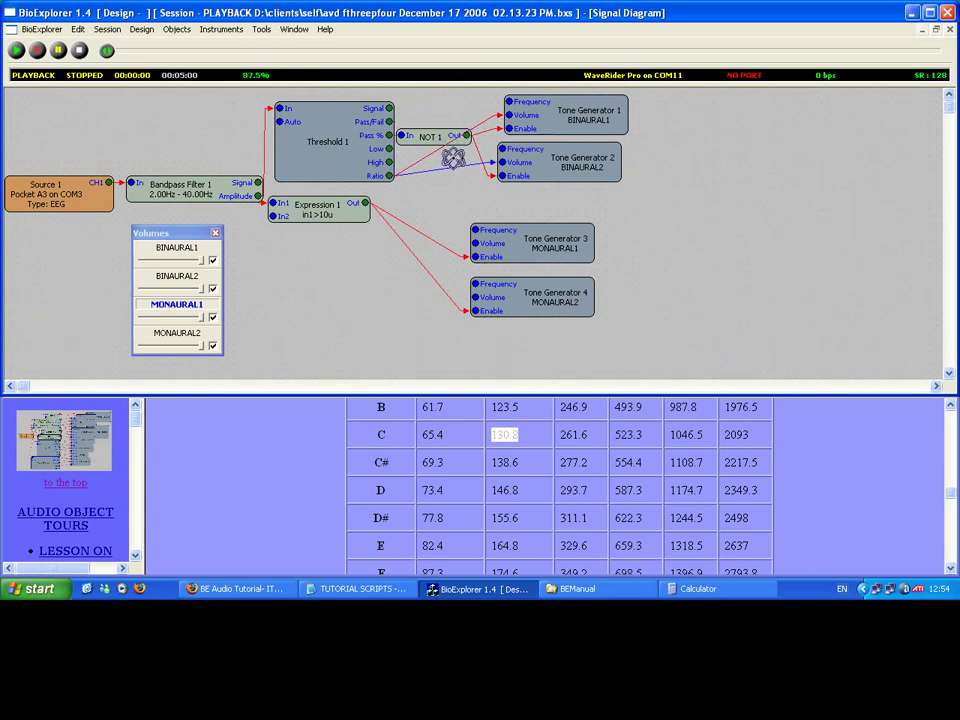
click(211, 253)
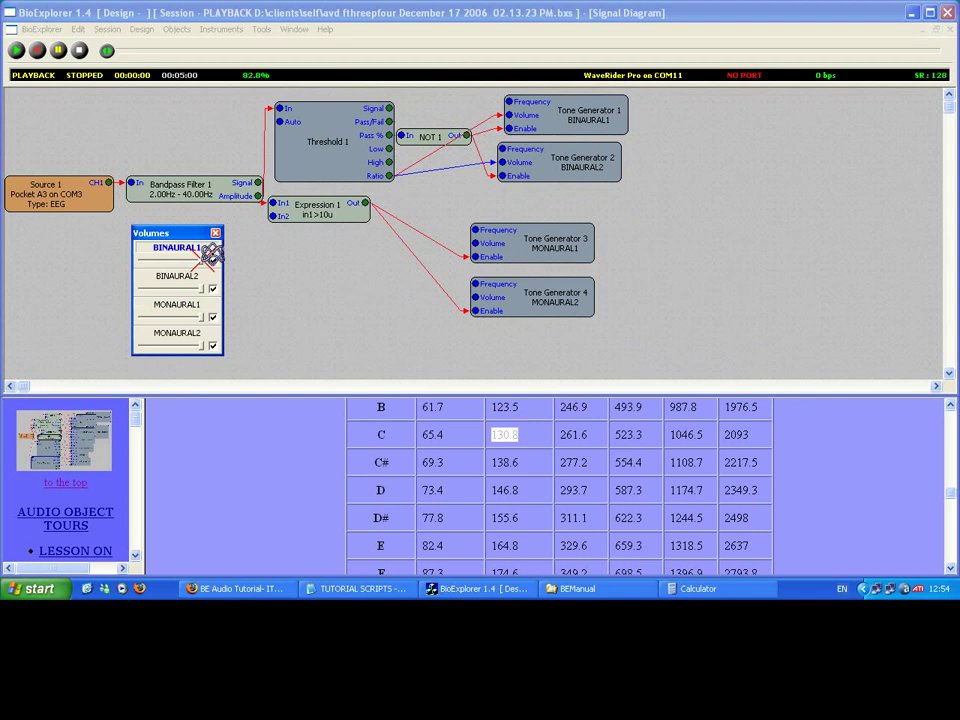